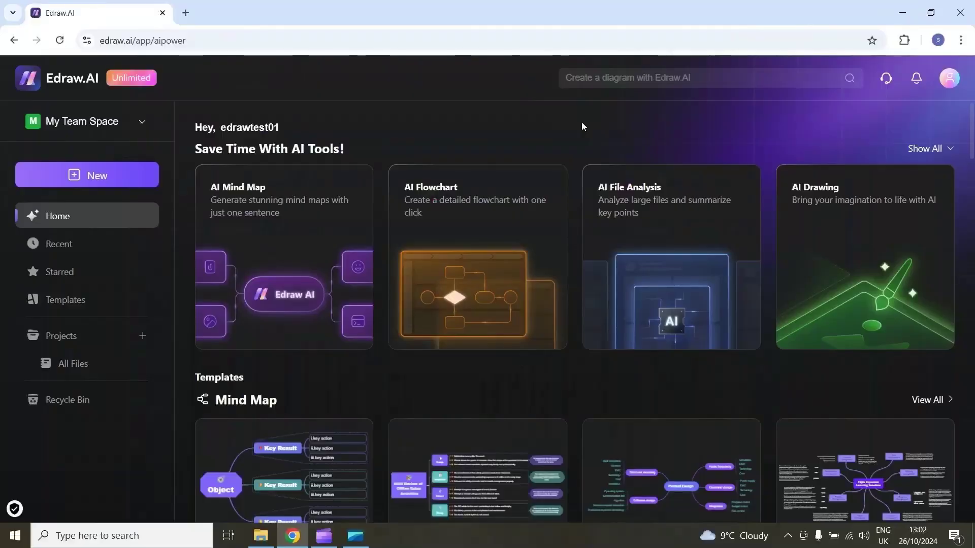
# - Browse the home page templates, then open the AI Mind Map generator card
pyautogui.scroll(-3, 581, 122)
pyautogui.scroll(-4, 581, 122)
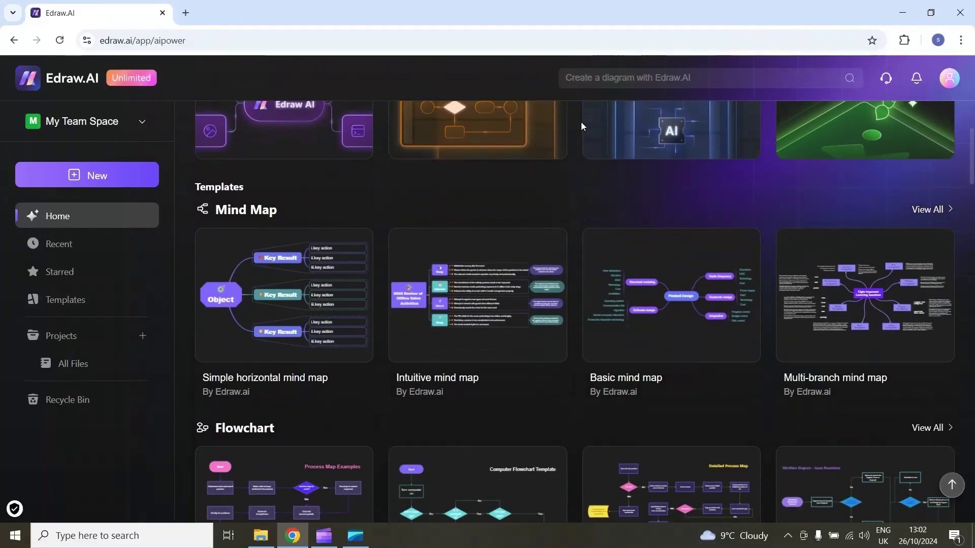
pyautogui.scroll(3, 578, 124)
pyautogui.scroll(4, 578, 126)
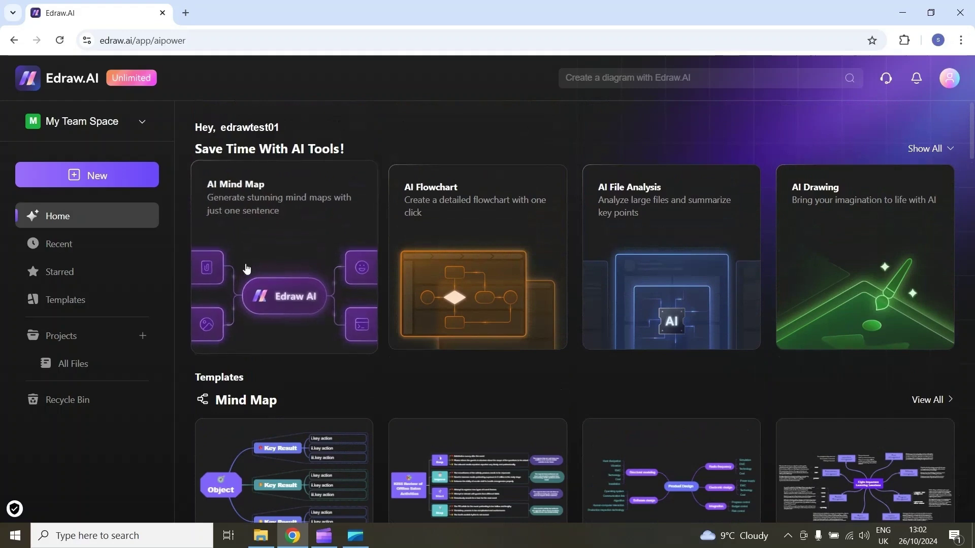
pyautogui.click(247, 210)
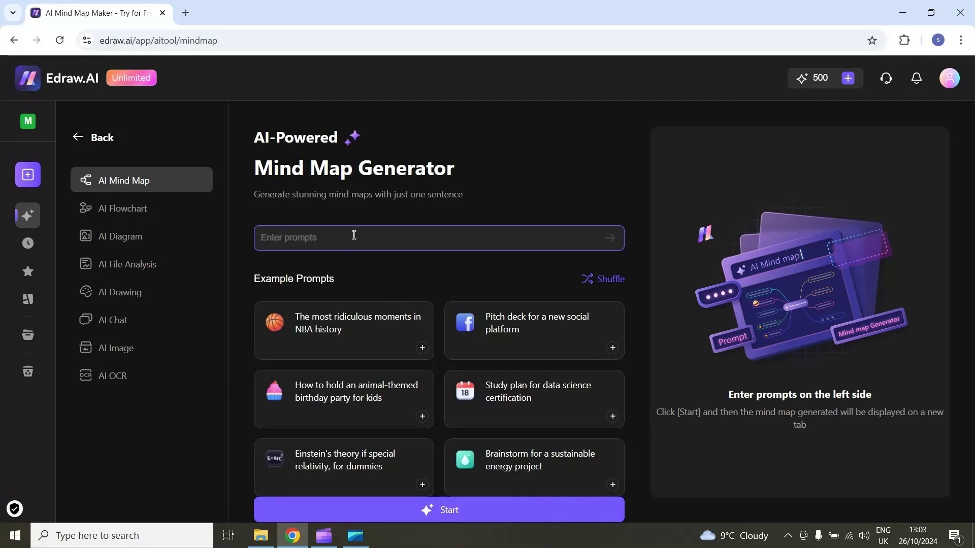
# - Paste 'DNA replication process' as the prompt and generate the mind map
pyautogui.write('DNA replication process')
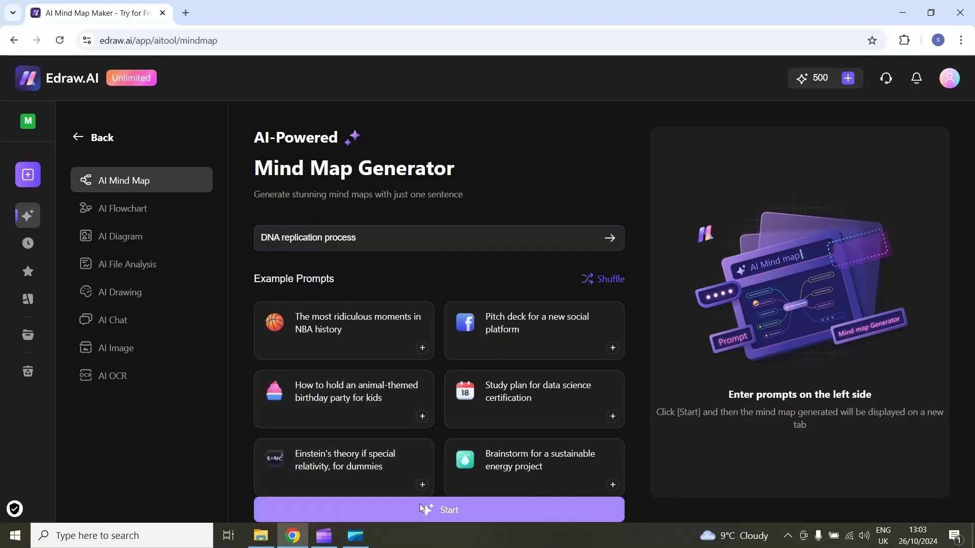
pyautogui.click(420, 508)
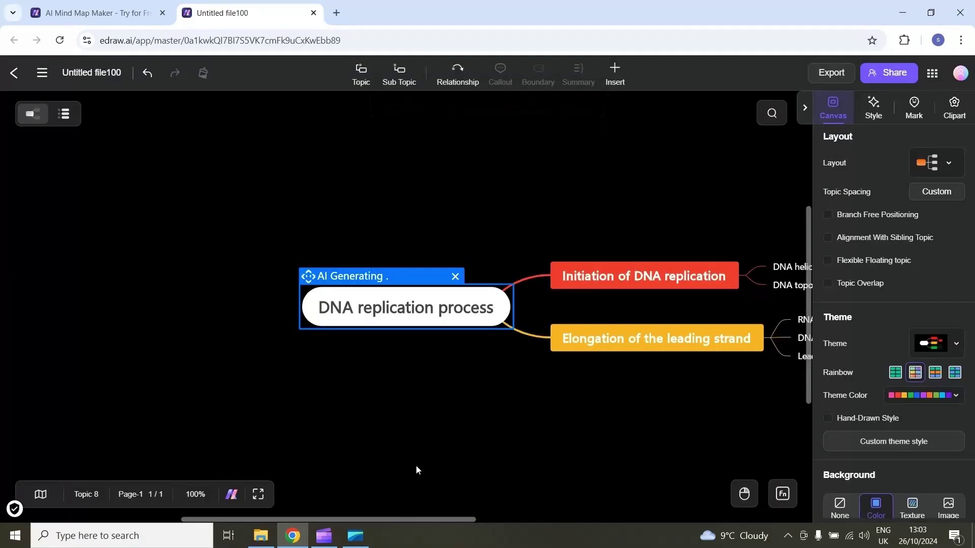
pyautogui.moveTo(419, 520); pyautogui.dragTo(501, 516)
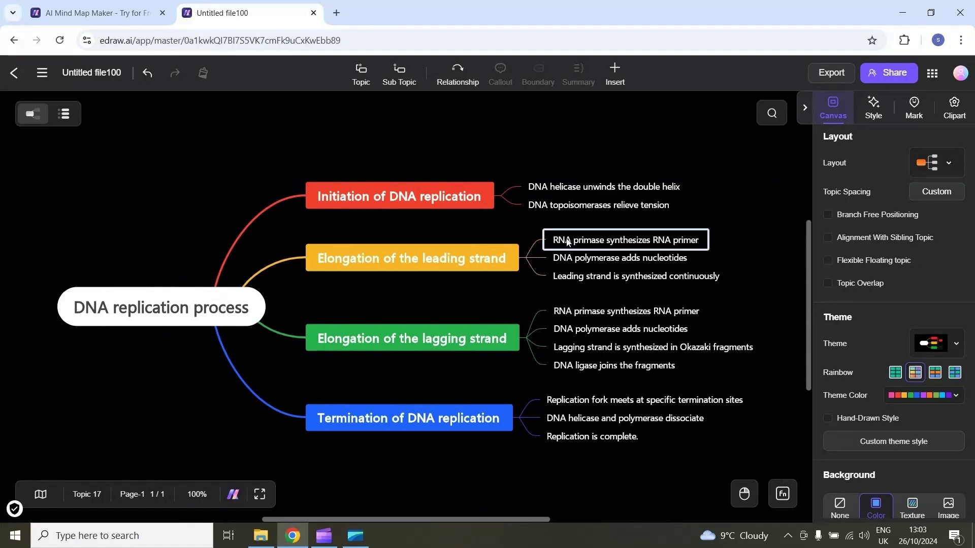
# - Use Intelligent expansion to add five AI subtopics under 'DNA helicase unwinds the double helix'
pyautogui.click(600, 186)
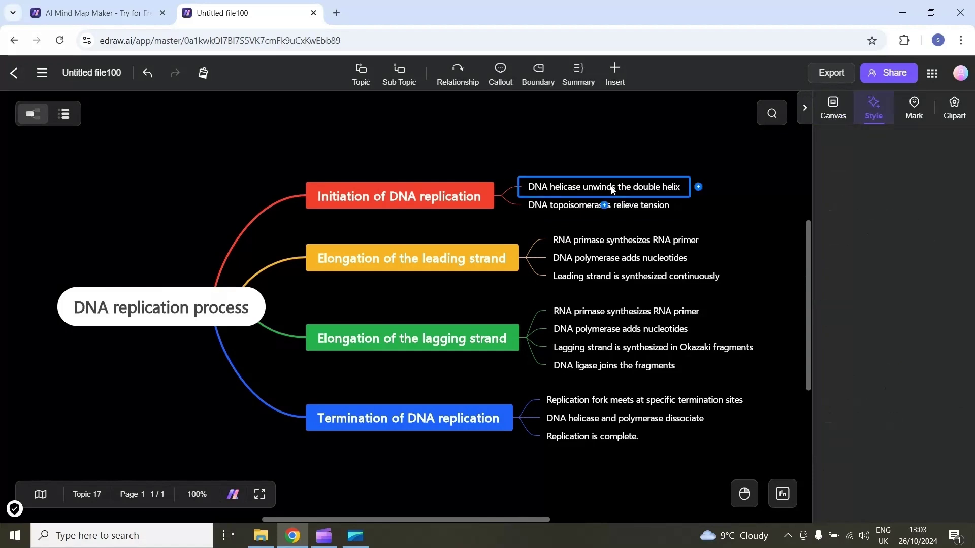
pyautogui.rightClick(612, 184)
pyautogui.moveTo(650, 336)
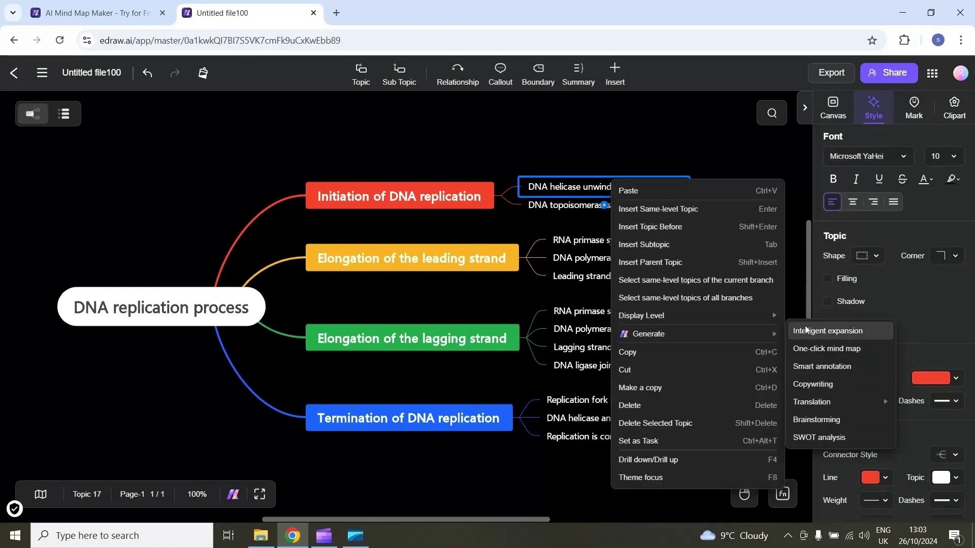
pyautogui.click(831, 332)
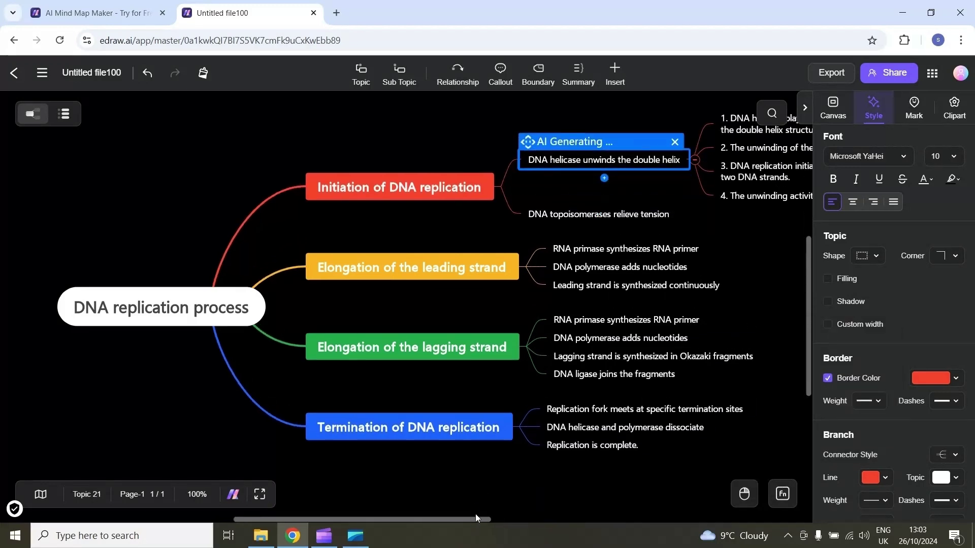
pyautogui.moveTo(476, 520); pyautogui.dragTo(529, 519)
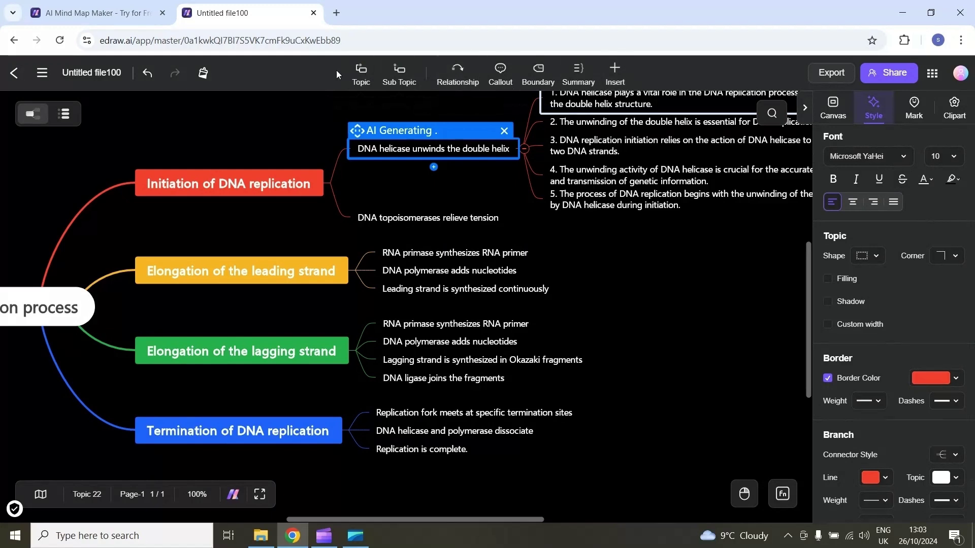
pyautogui.moveTo(454, 516); pyautogui.dragTo(414, 514)
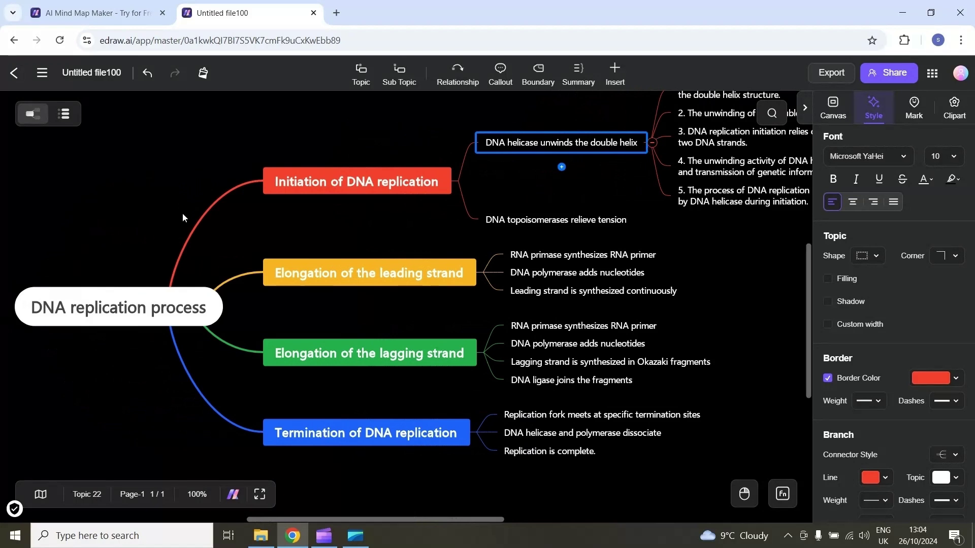
# - Apply the Sector Map layout to the DNA replication map from the Canvas settings
pyautogui.click(146, 319)
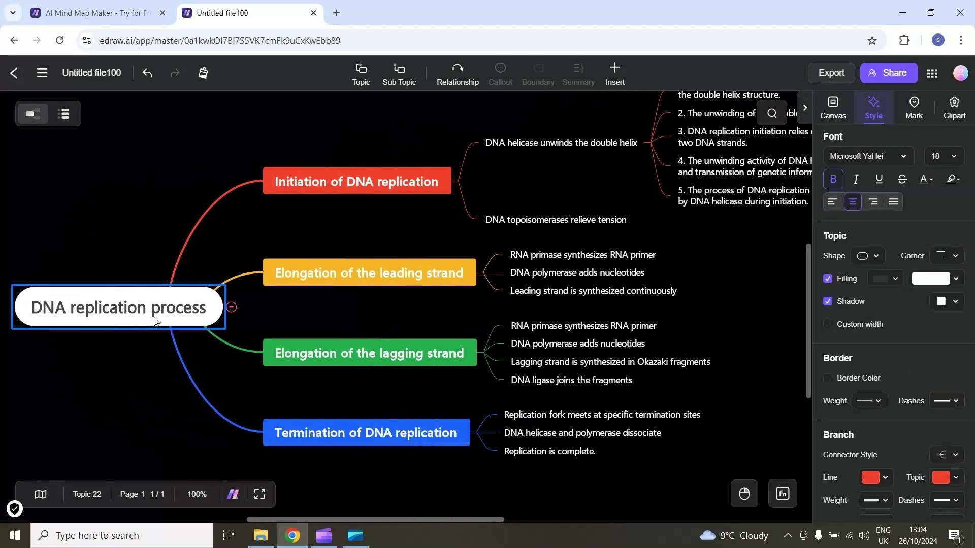
pyautogui.click(839, 109)
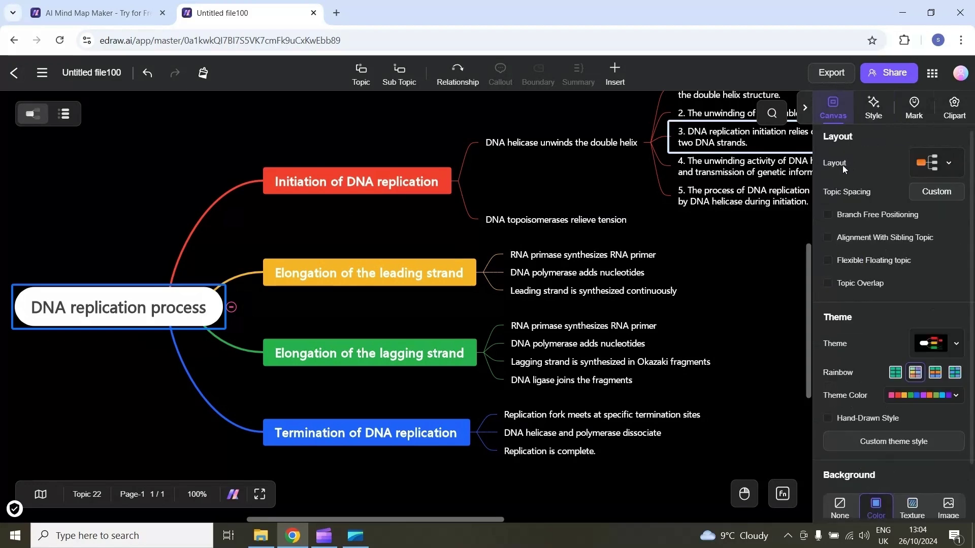
pyautogui.click(954, 169)
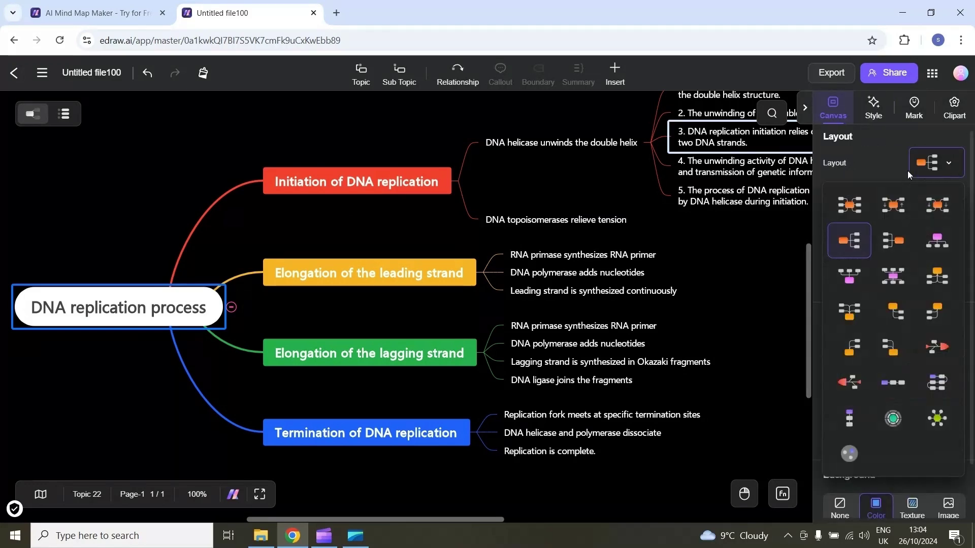
pyautogui.click(895, 417)
pyautogui.scroll(3, 737, 338)
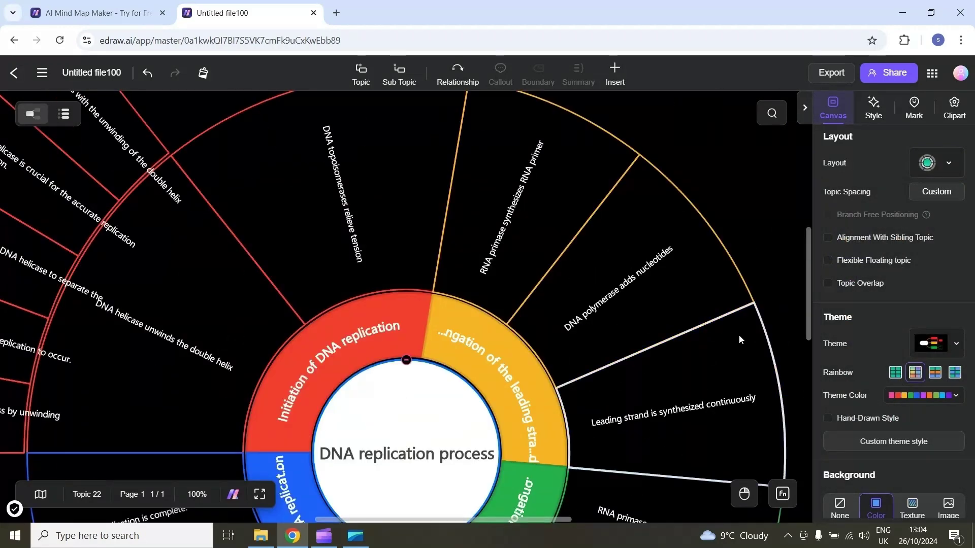
pyautogui.scroll(-3, 739, 339)
pyautogui.scroll(-3, 739, 339)
pyautogui.scroll(3, 739, 339)
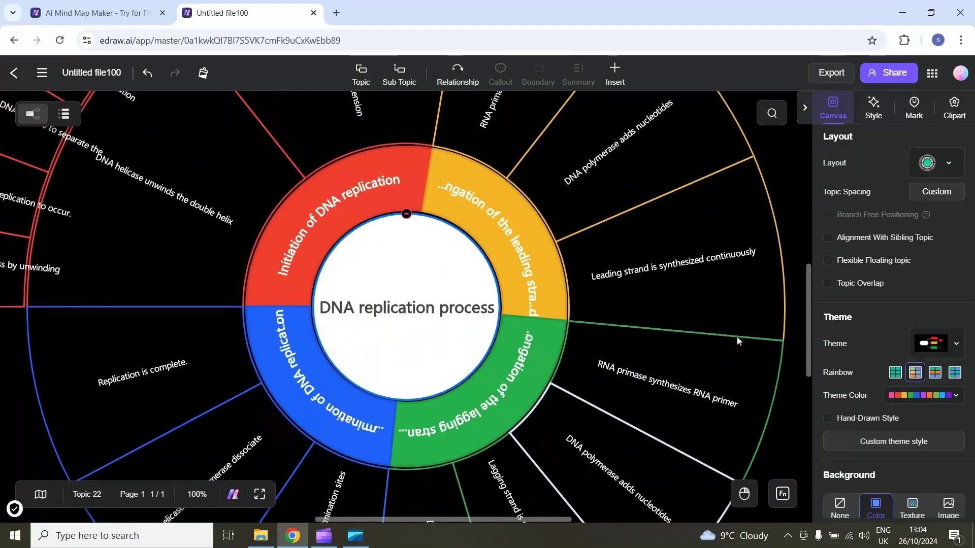
pyautogui.scroll(7, 739, 340)
pyautogui.scroll(-4, 739, 307)
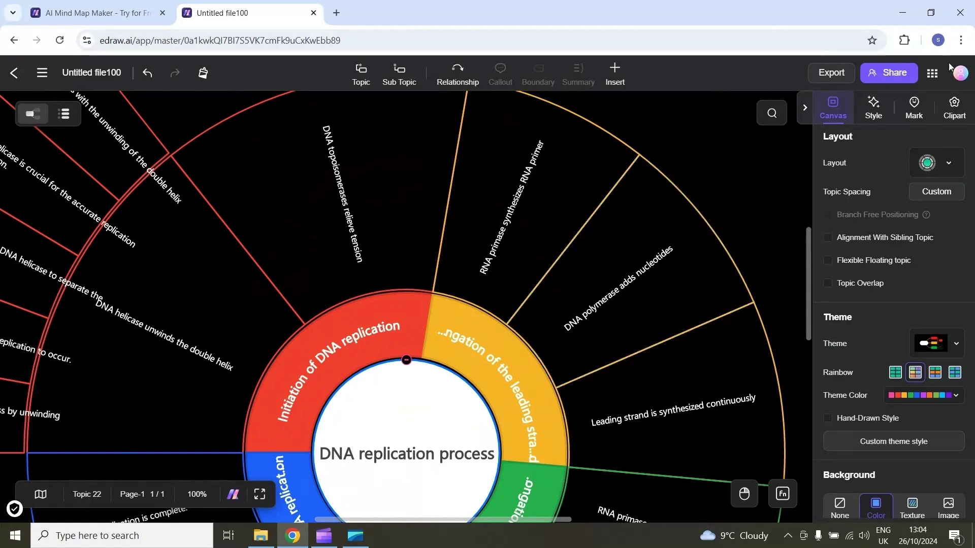
# - Look over the Share collaboration options, then bring up the Export options
pyautogui.click(903, 82)
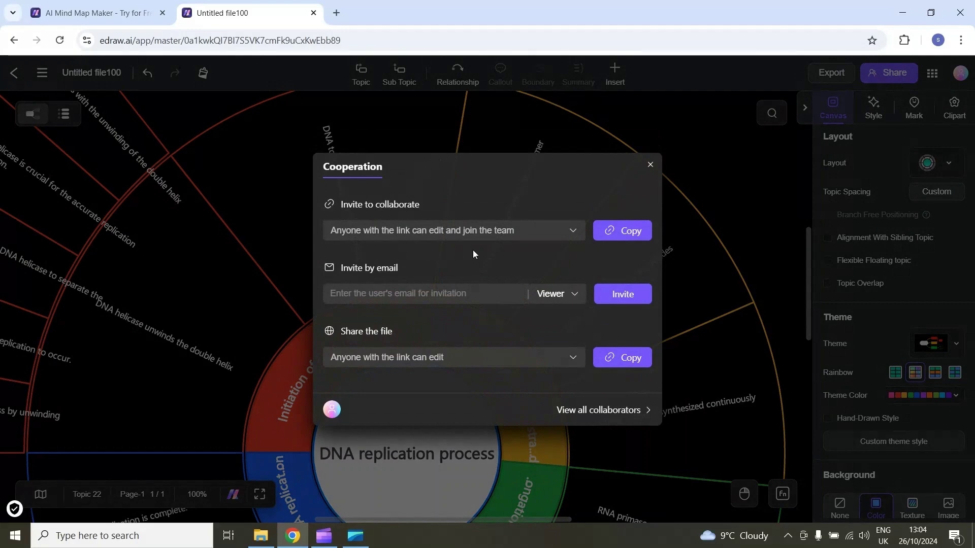
pyautogui.click(650, 164)
pyautogui.scroll(-3, 698, 165)
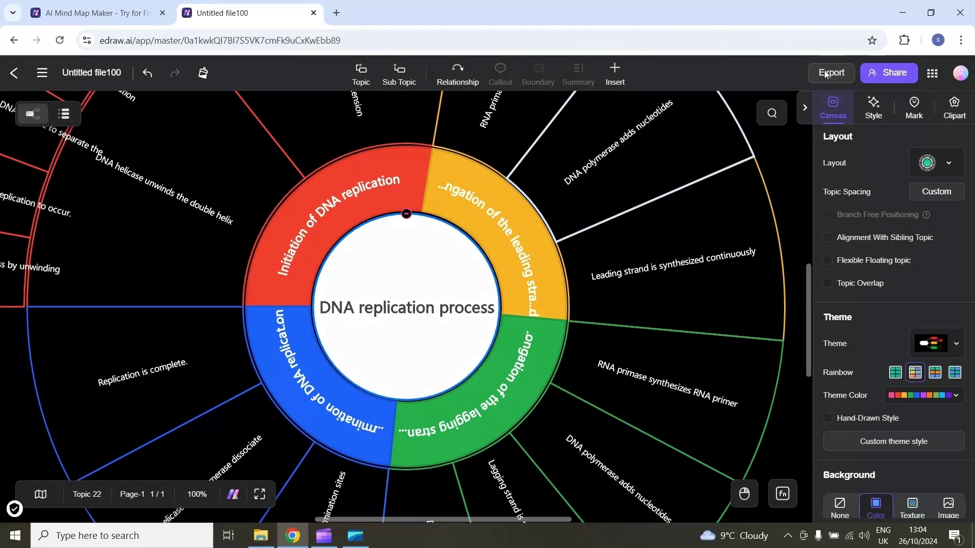
pyautogui.click(833, 73)
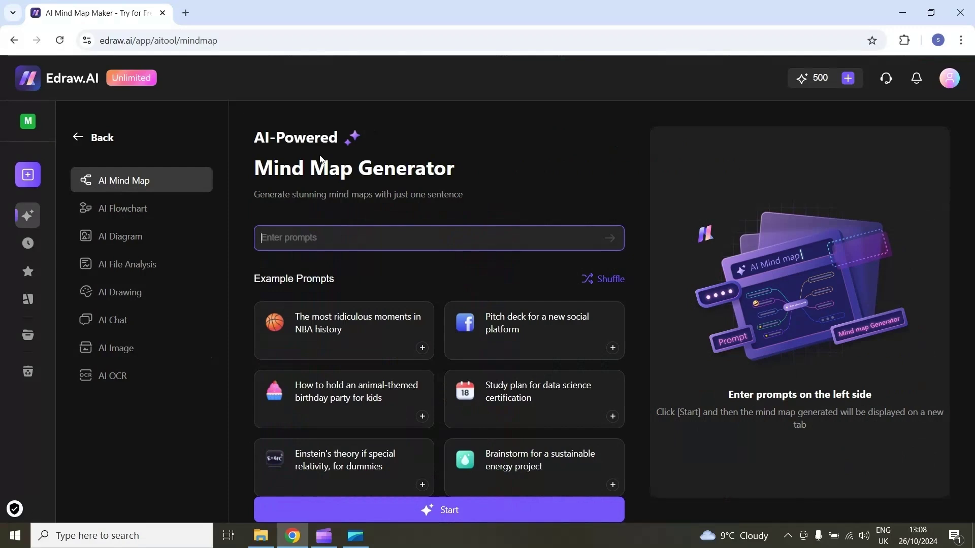
# - Upload the brain image to Smart Cutout and compare the background-removed result
pyautogui.click(168, 344)
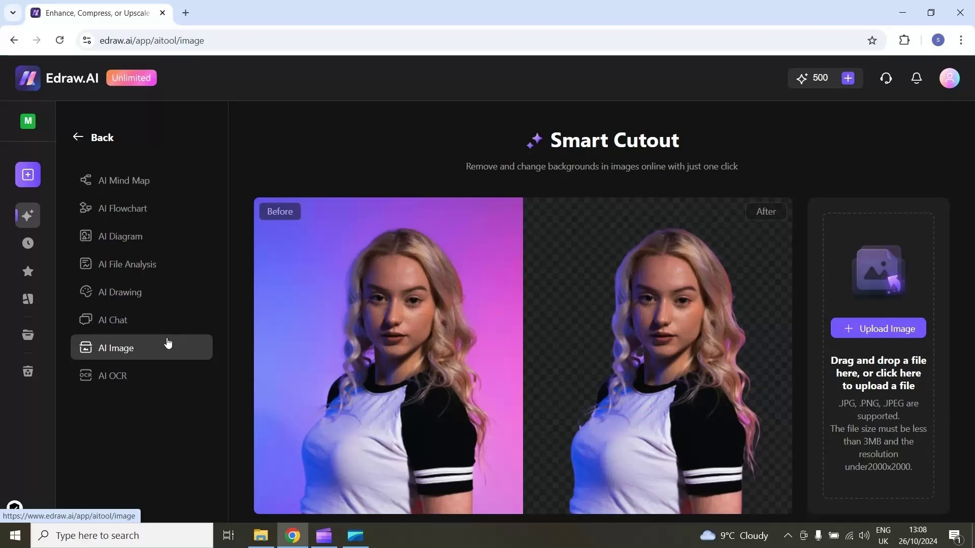
pyautogui.click(865, 328)
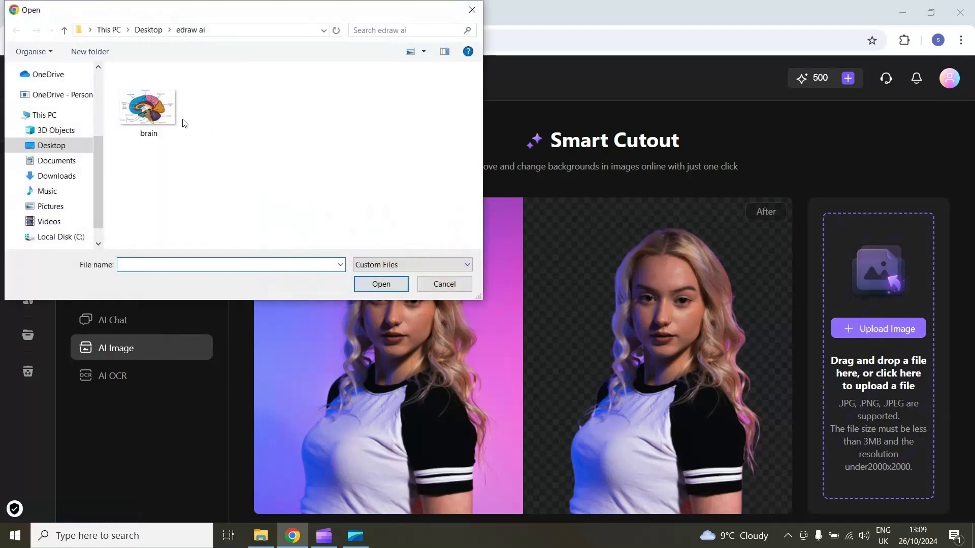
pyautogui.click(169, 113)
pyautogui.click(382, 283)
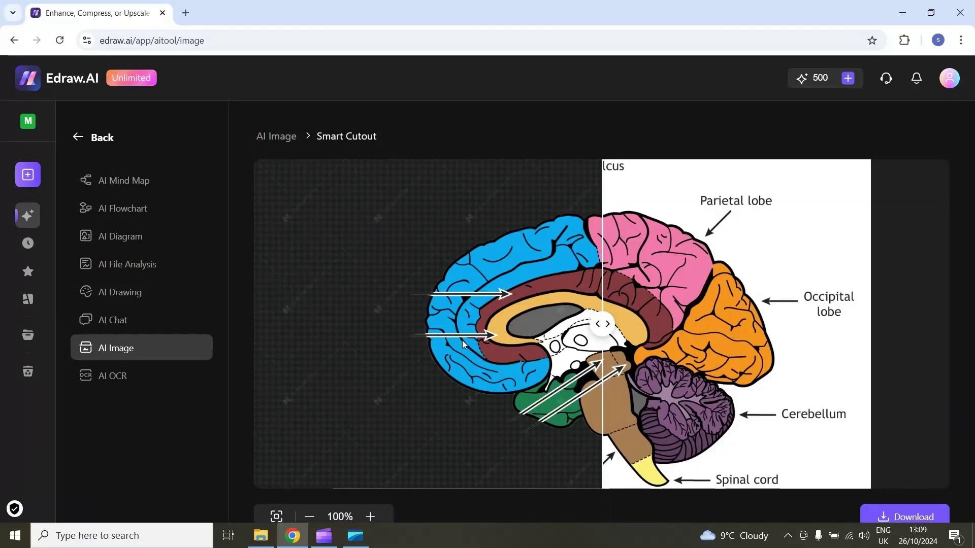
pyautogui.moveTo(602, 324); pyautogui.dragTo(881, 284)
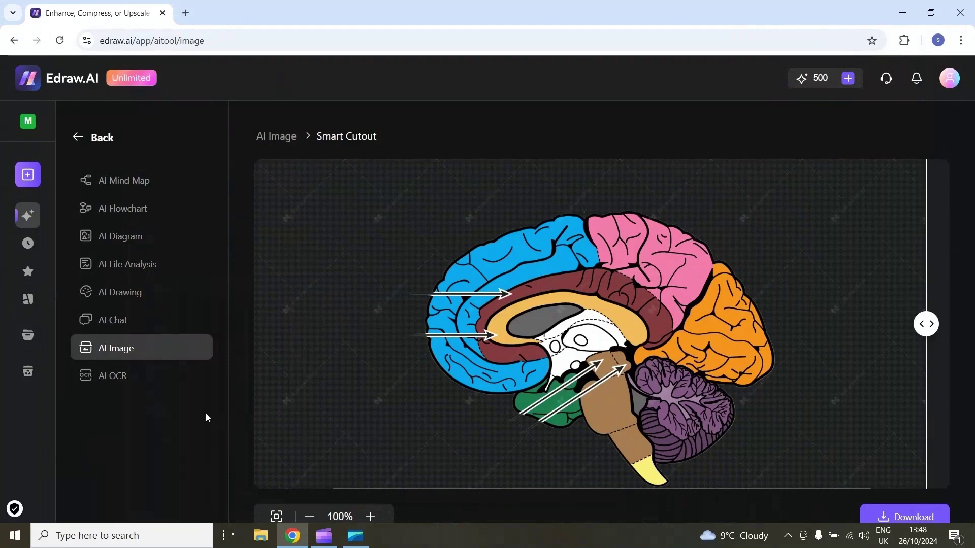
# - In AI Diagram, page through the diagram types and select SWOT Analysis
pyautogui.click(168, 247)
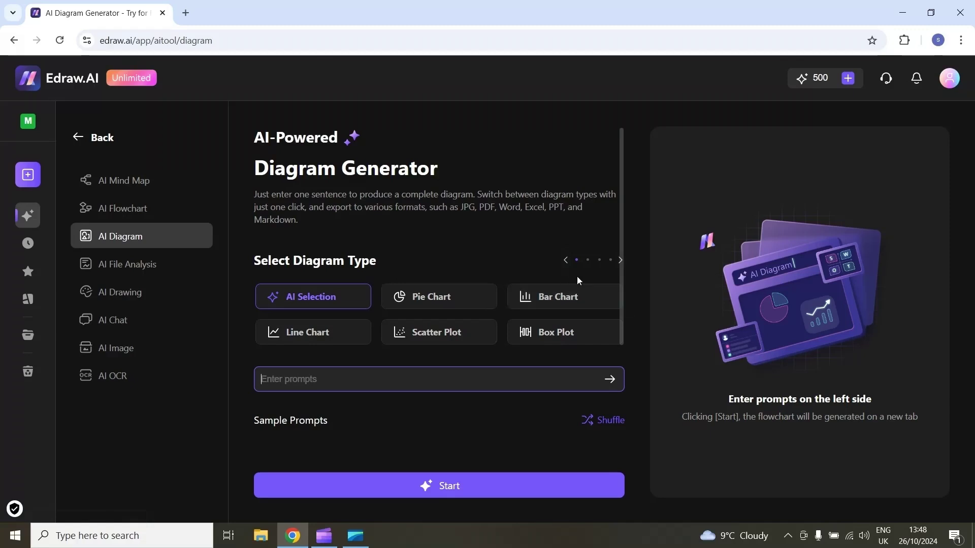
pyautogui.click(620, 261)
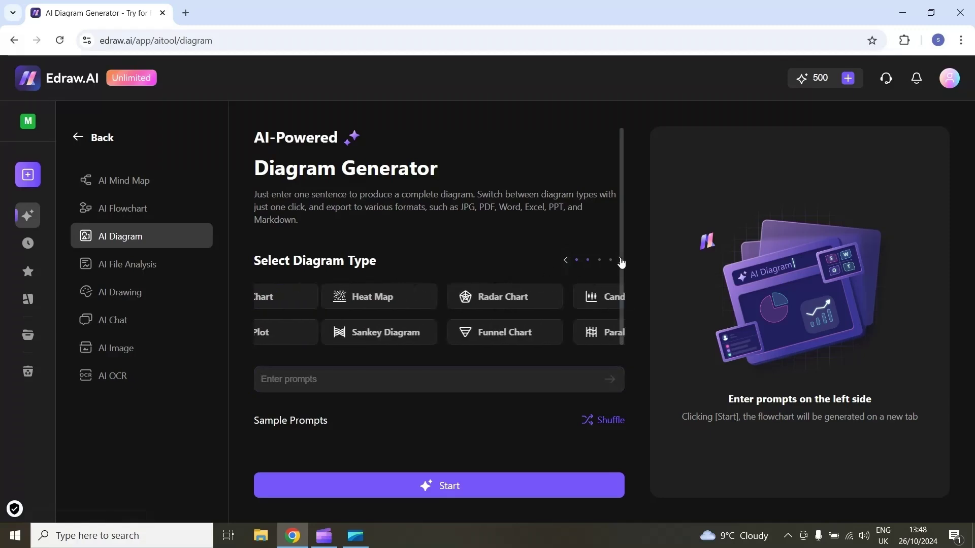
pyautogui.click(621, 262)
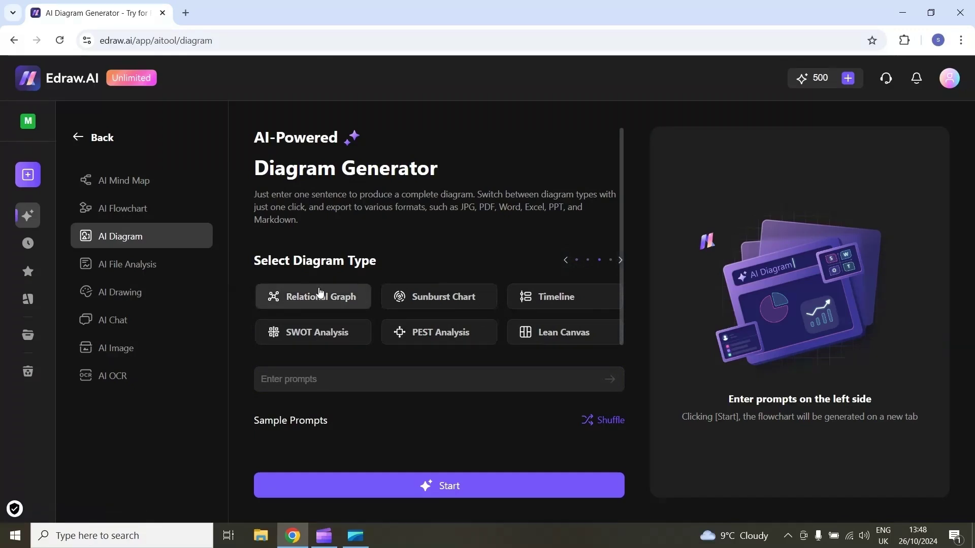
pyautogui.click(302, 332)
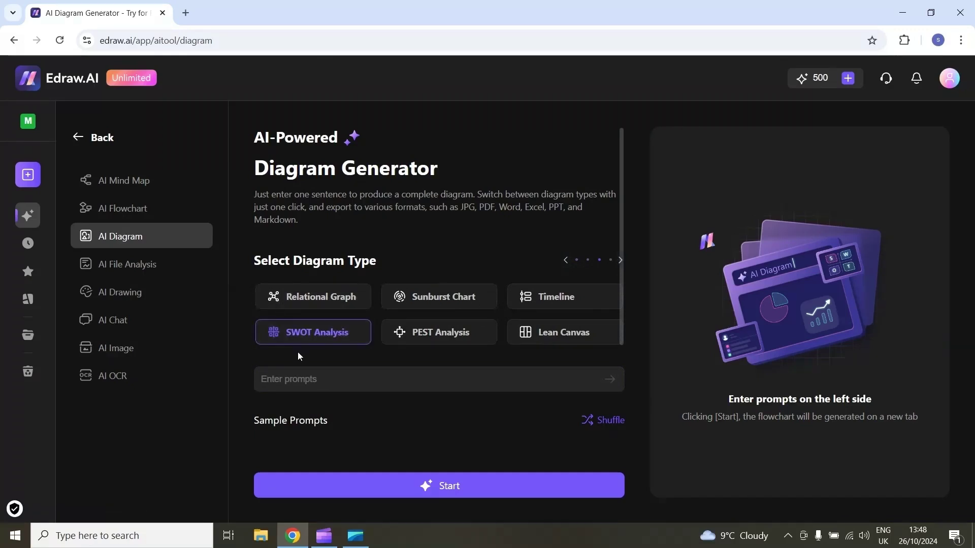
pyautogui.scroll(-1, 297, 352)
# - Paste the prompt describing Samsung's performance in the global market
pyautogui.click(315, 322)
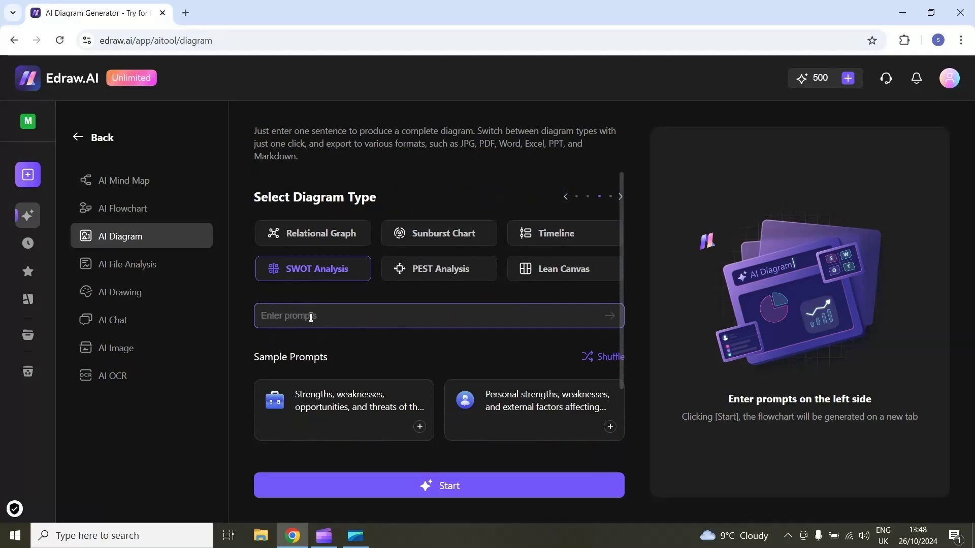
pyautogui.write('A SWOT analysis of samsung performance in the global market.')
pyautogui.moveTo(268, 316); pyautogui.dragTo(502, 315)
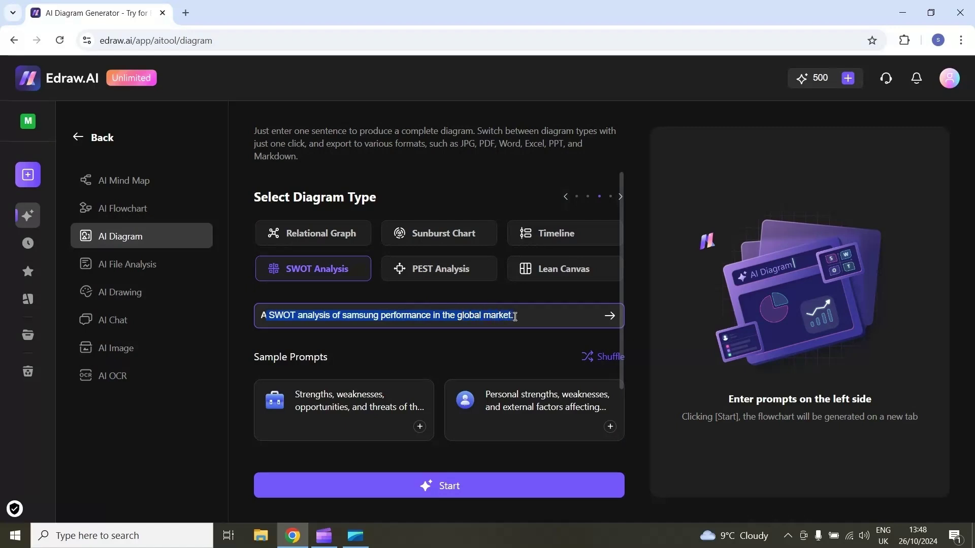
# - Generate the Samsung SWOT diagram, preview it enlarged, and edit it in the canvas
pyautogui.click(467, 484)
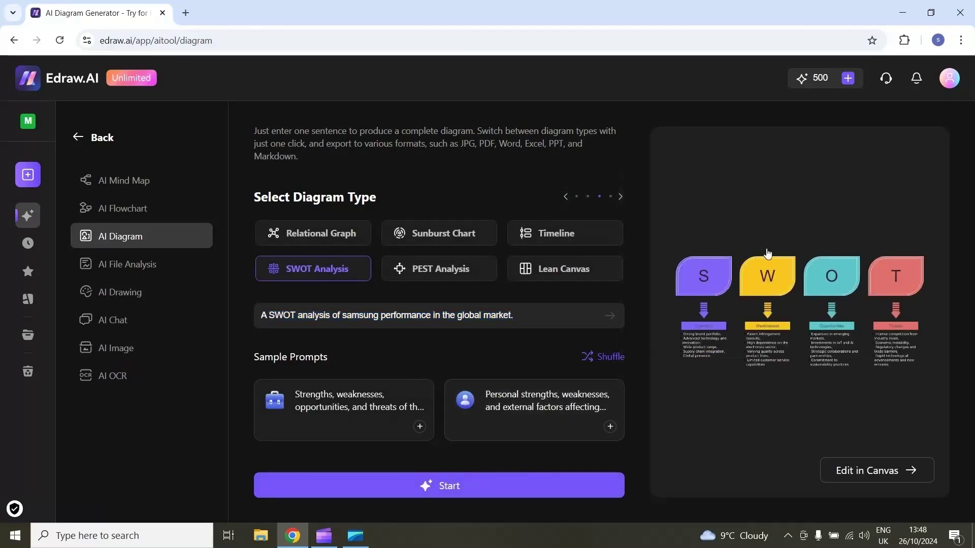
pyautogui.click(766, 273)
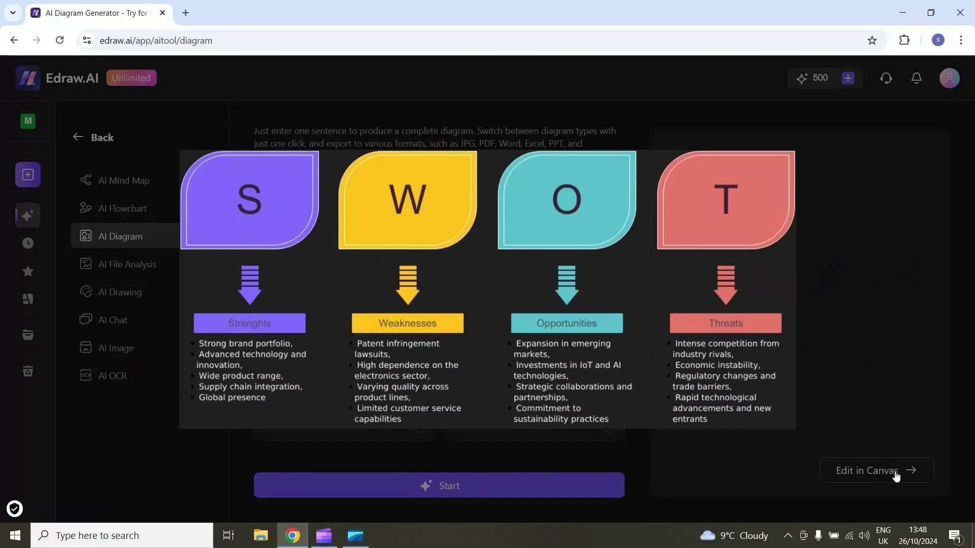
pyautogui.click(872, 472)
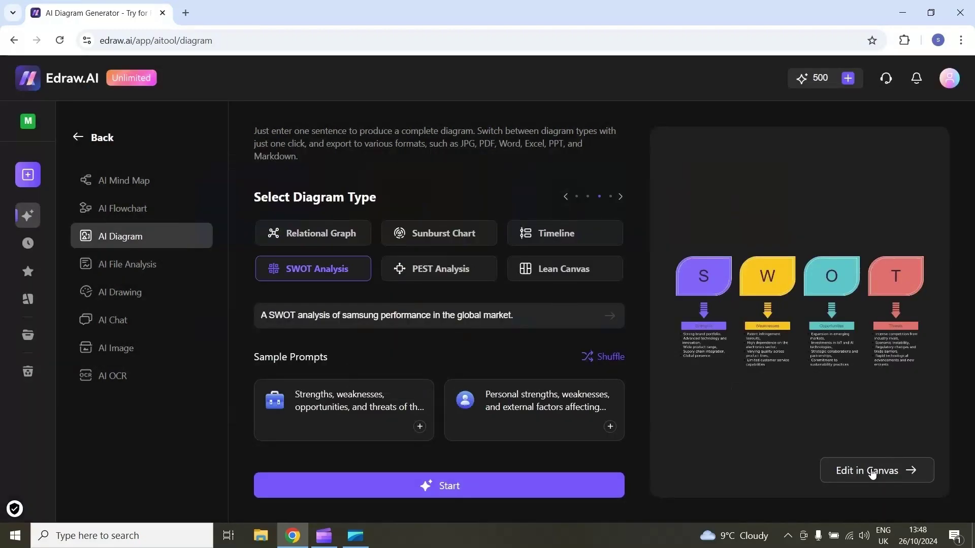
pyautogui.click(872, 469)
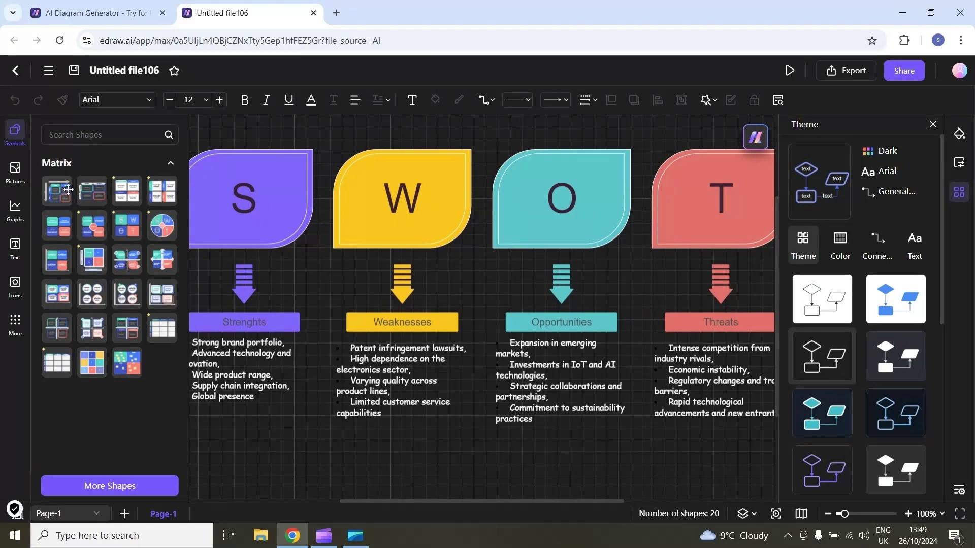
# - Browse the Pictures and Graphs libraries, then try the Business1 and Contrast themes
pyautogui.click(15, 170)
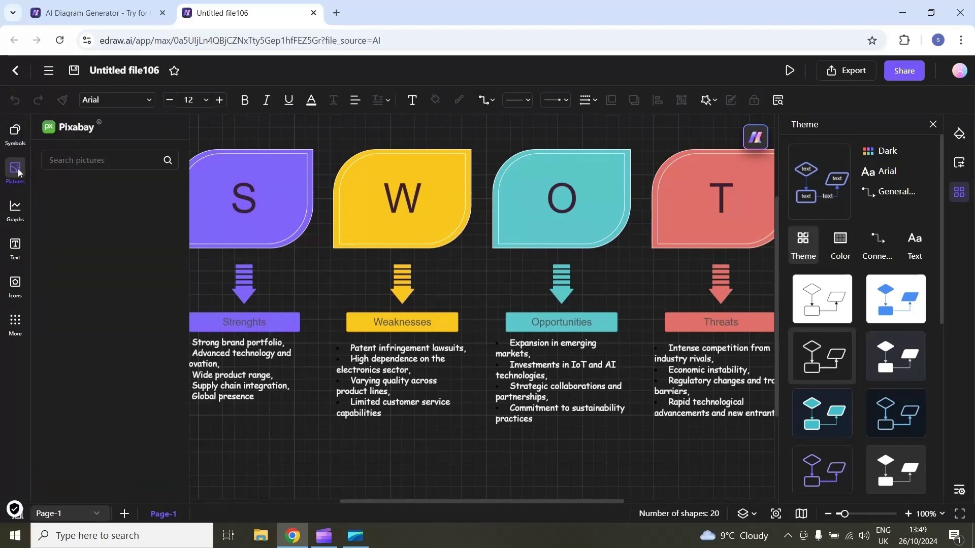
pyautogui.click(15, 208)
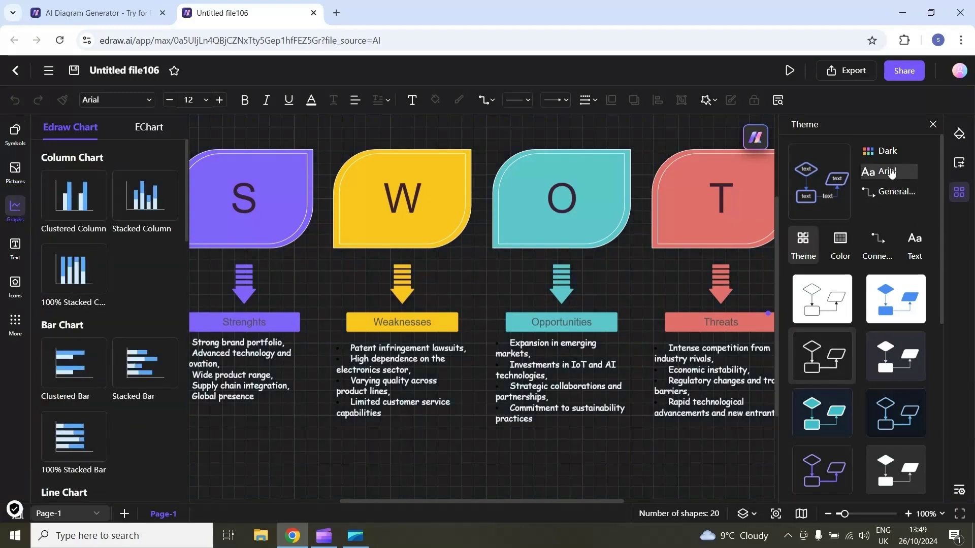
pyautogui.click(808, 304)
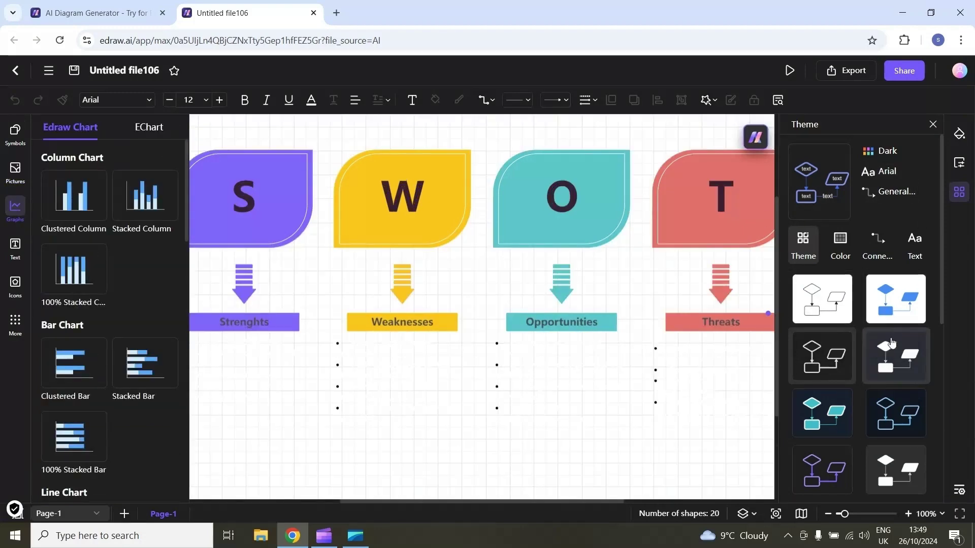
pyautogui.click(894, 358)
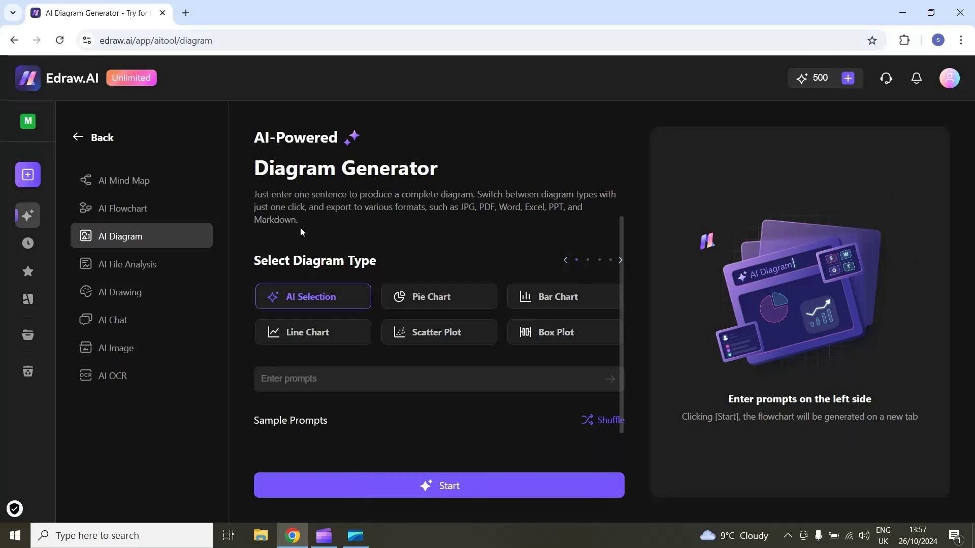
# - Generate four 'note taking' images with the Universal Model and view the second one
pyautogui.click(155, 304)
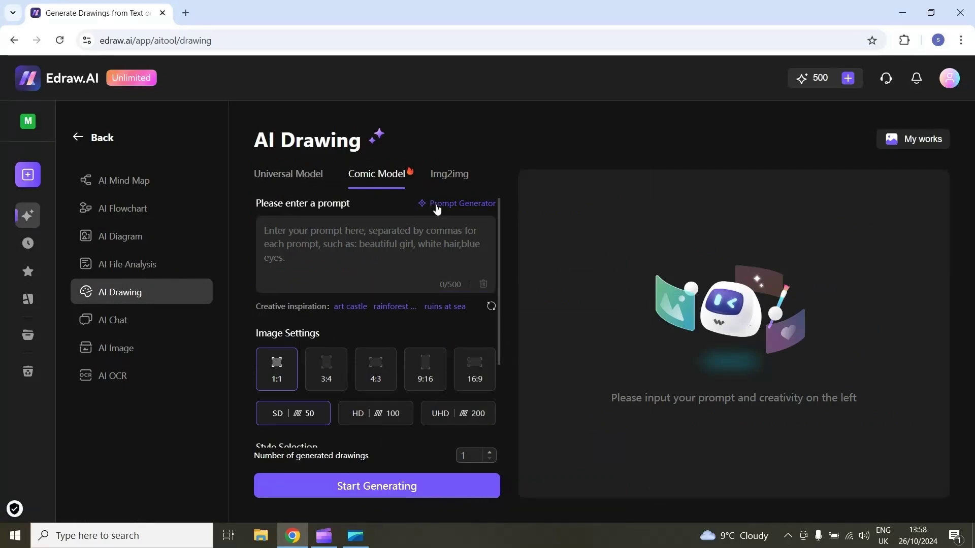
pyautogui.click(291, 180)
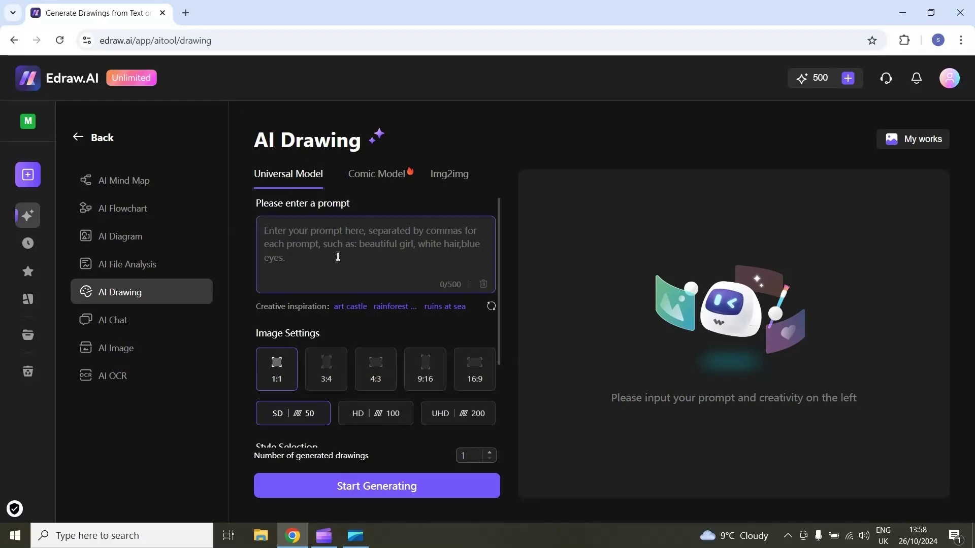
pyautogui.write('note taking')
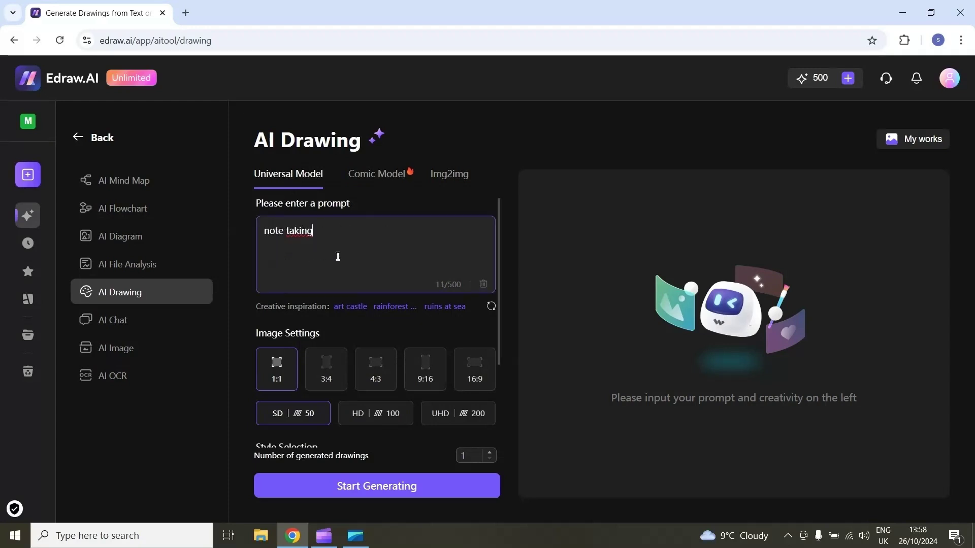
pyautogui.click(391, 487)
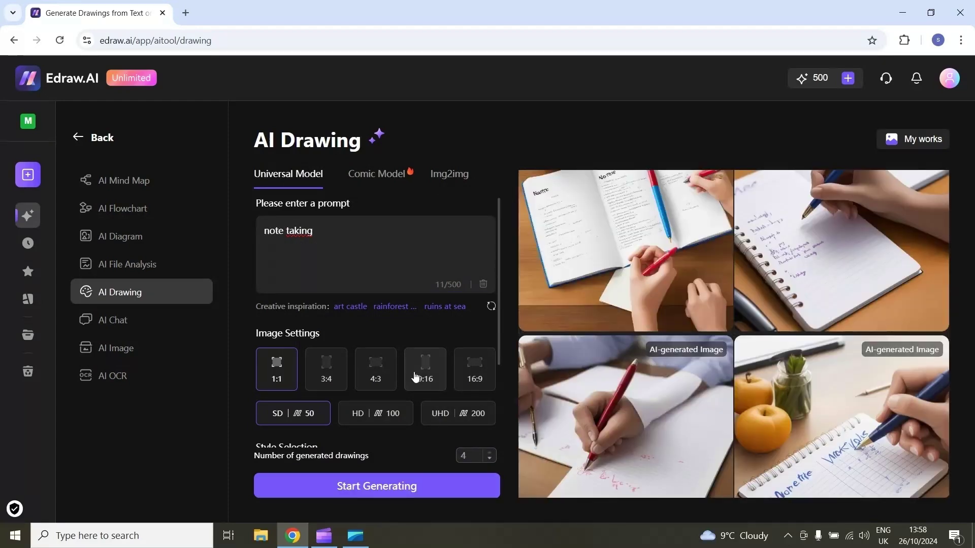
pyautogui.moveTo(710, 227)
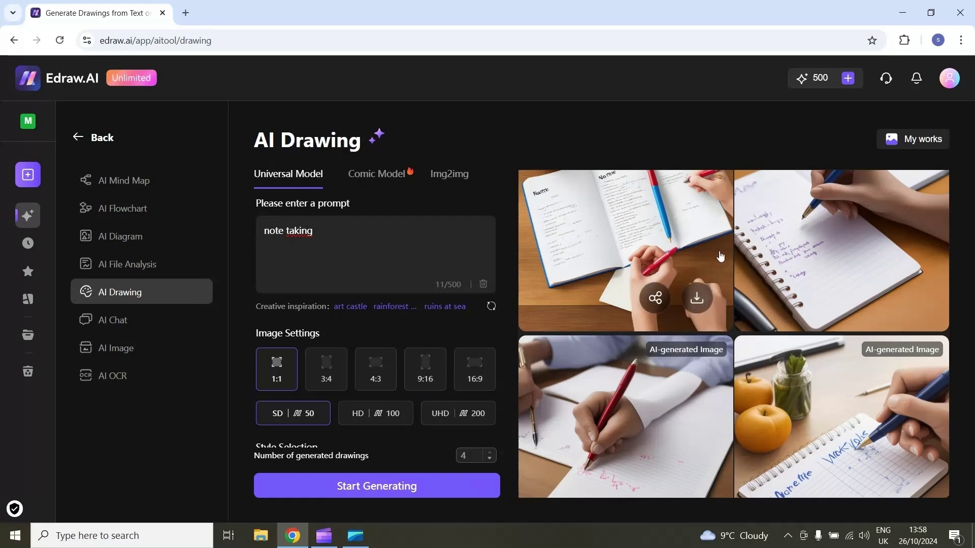
pyautogui.click(775, 259)
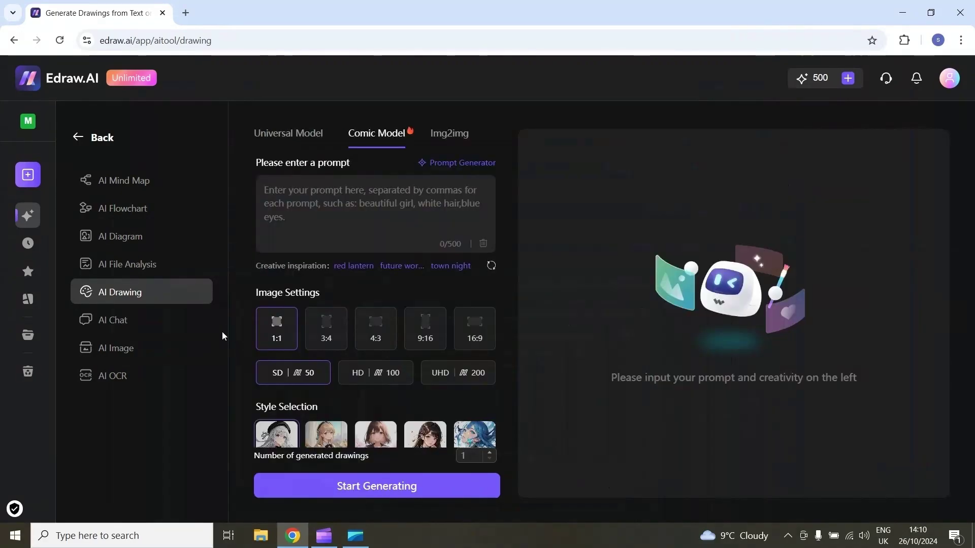
# - Glance at the AI Chat conversation, then go to the AI OCR image-to-text converter
pyautogui.click(183, 325)
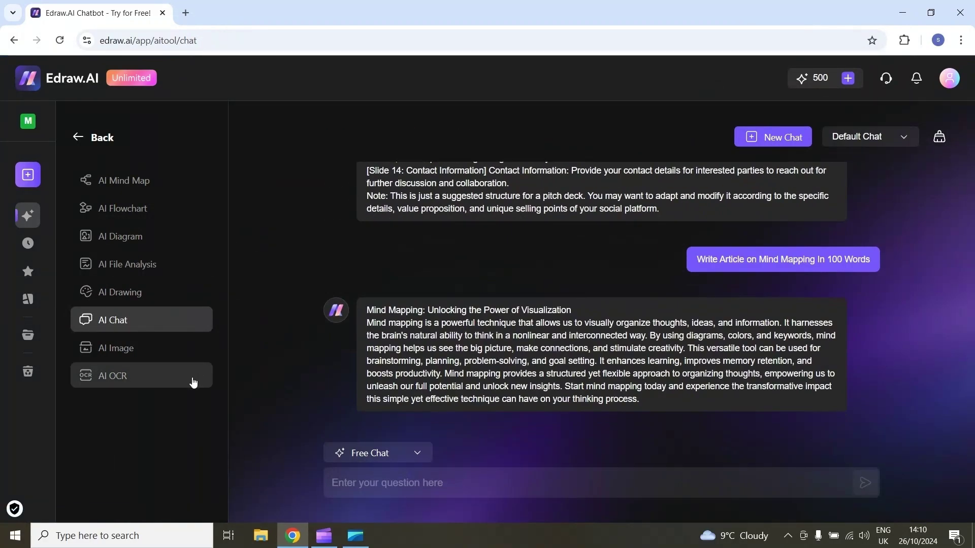
pyautogui.click(192, 378)
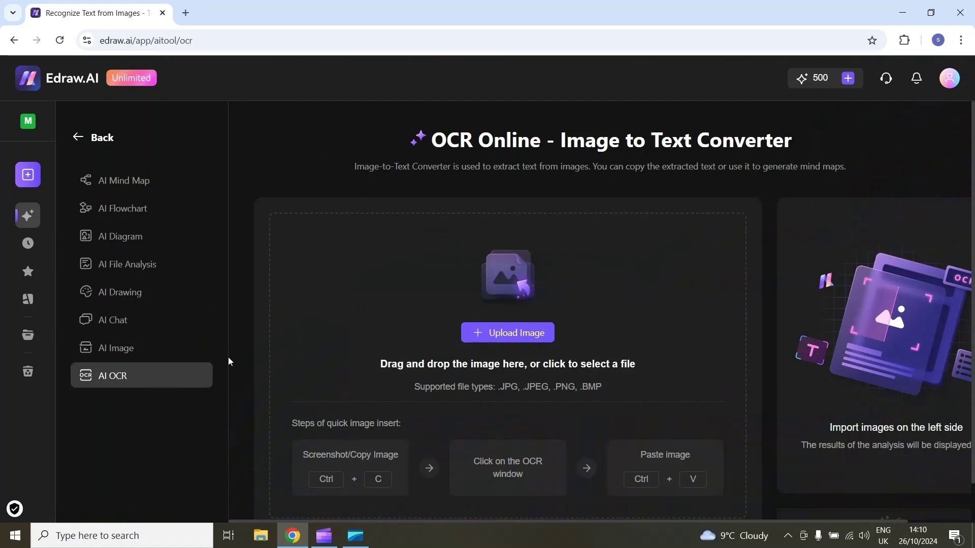
# - Open the template gallery and browse the floor plan and electric engineering templates
pyautogui.click(39, 178)
pyautogui.scroll(-1, 370, 266)
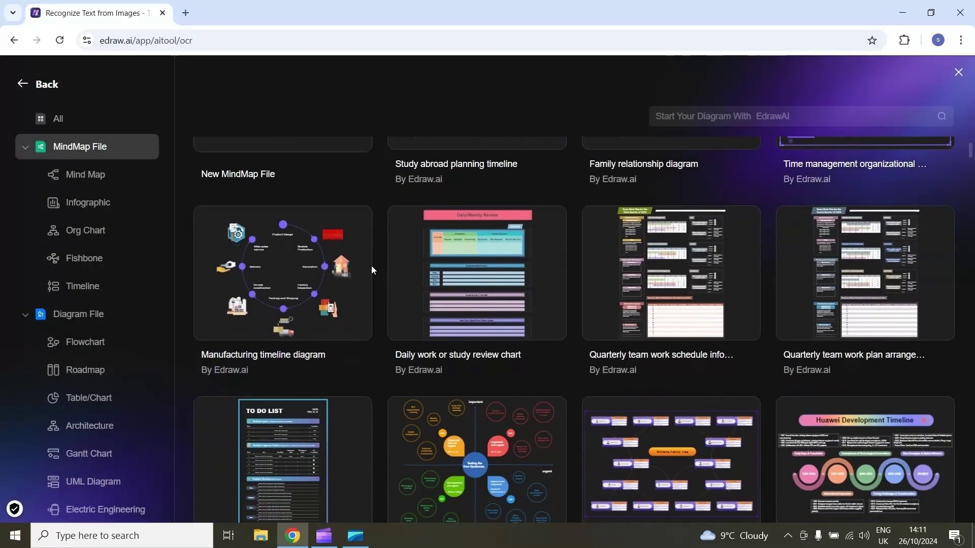
pyautogui.scroll(-6, 370, 266)
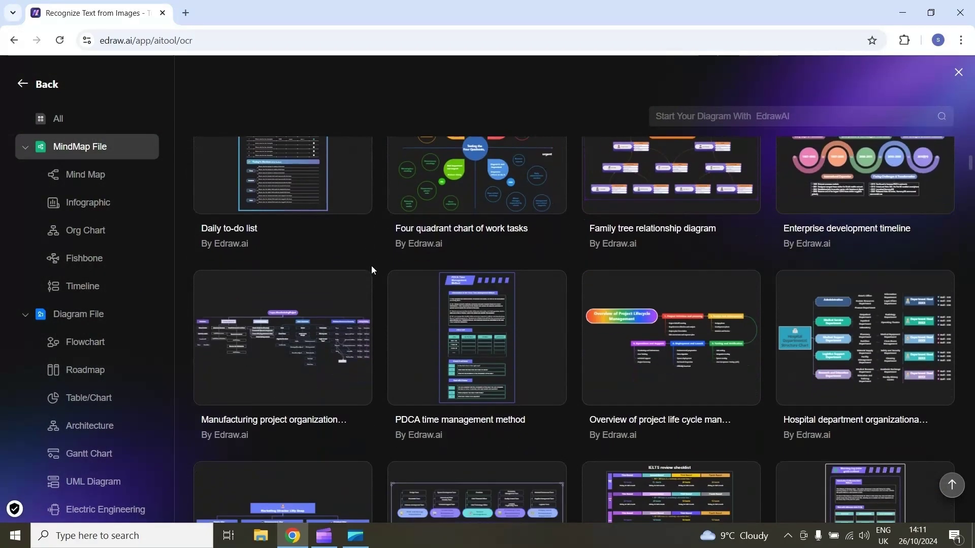
pyautogui.scroll(-3, 370, 266)
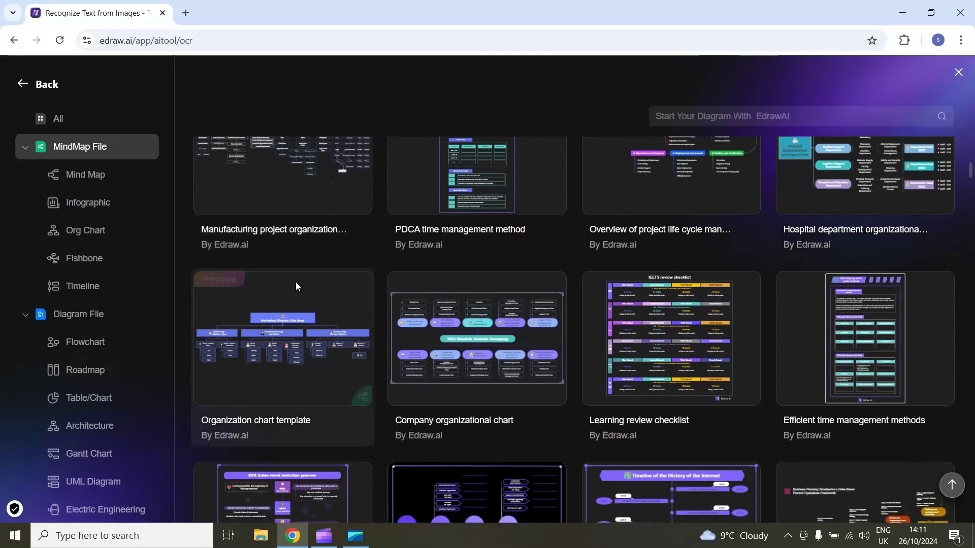
pyautogui.scroll(-1, 102, 235)
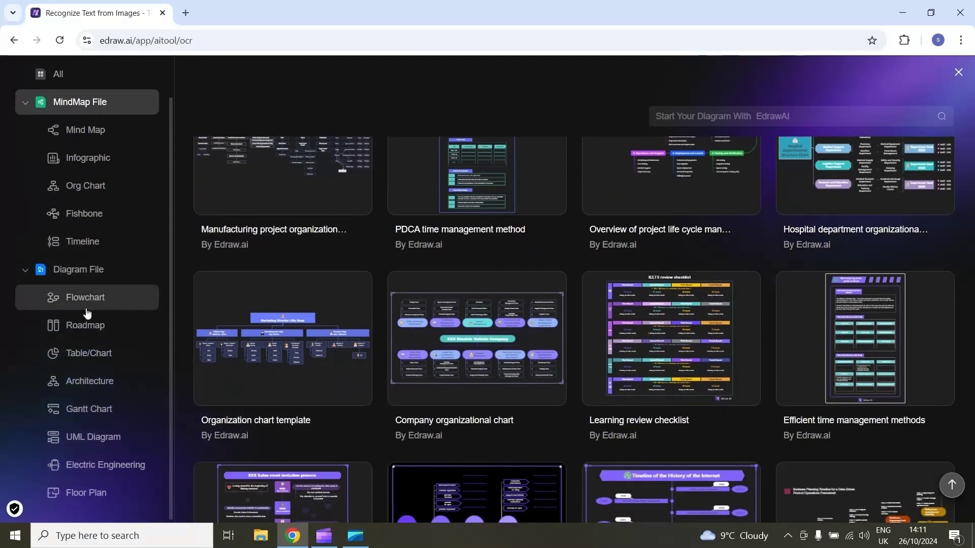
pyautogui.click(121, 500)
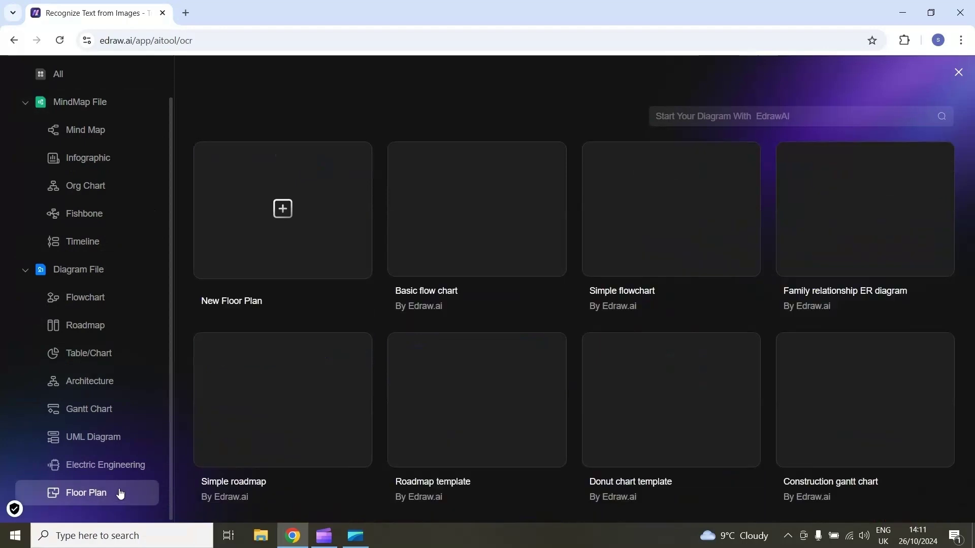
pyautogui.click(124, 465)
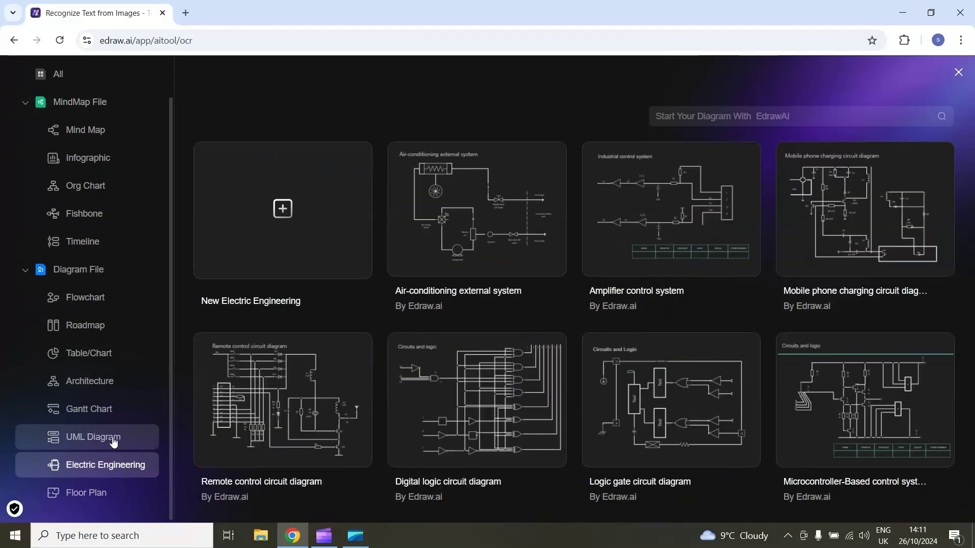
# - In the UML Diagram templates, open the 'Business model assistance diagram' card
pyautogui.click(113, 441)
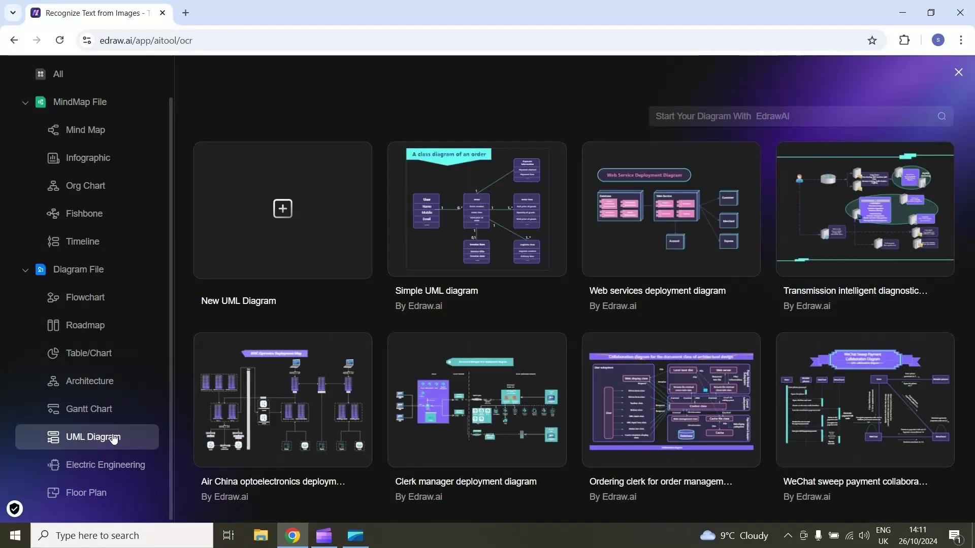
pyautogui.scroll(-5, 728, 352)
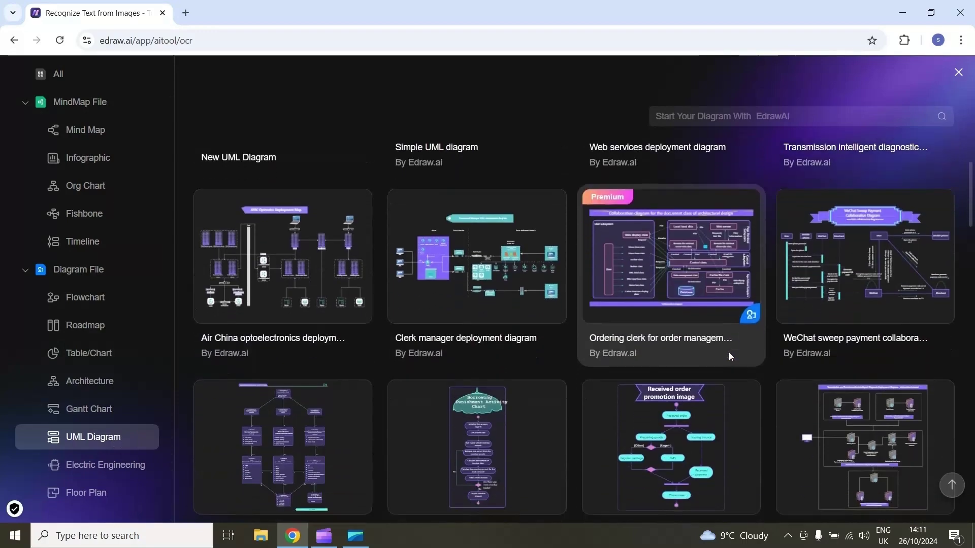
pyautogui.scroll(-6, 728, 351)
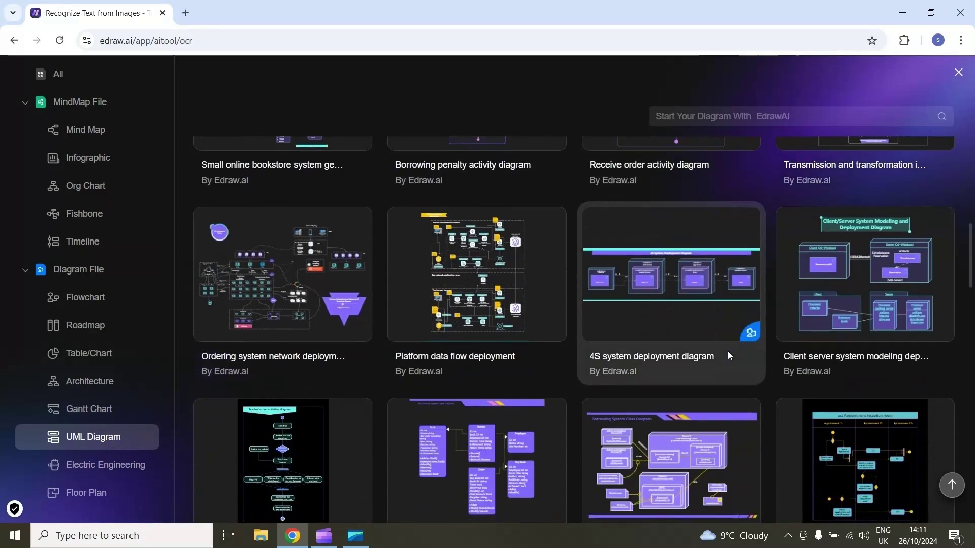
pyautogui.scroll(-12, 726, 352)
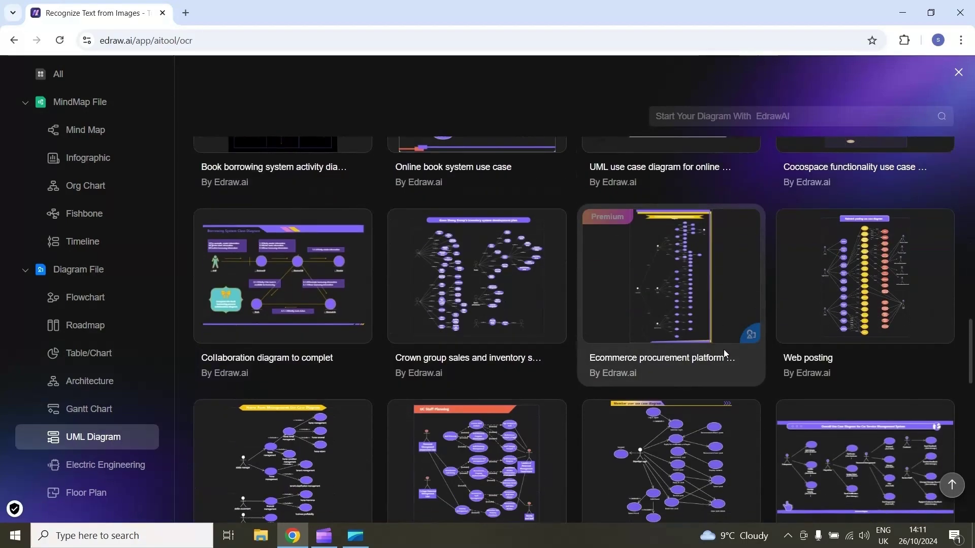
pyautogui.scroll(-8, 724, 350)
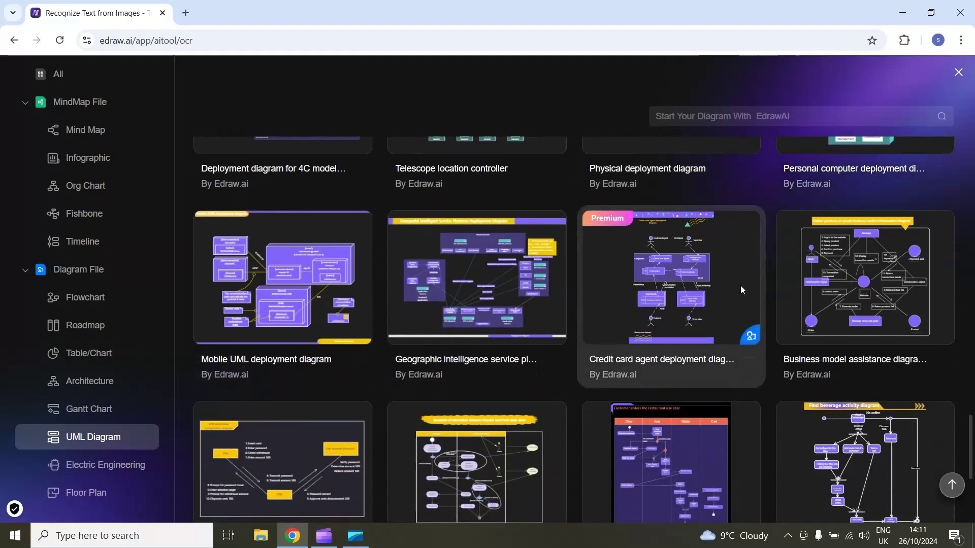
pyautogui.click(837, 295)
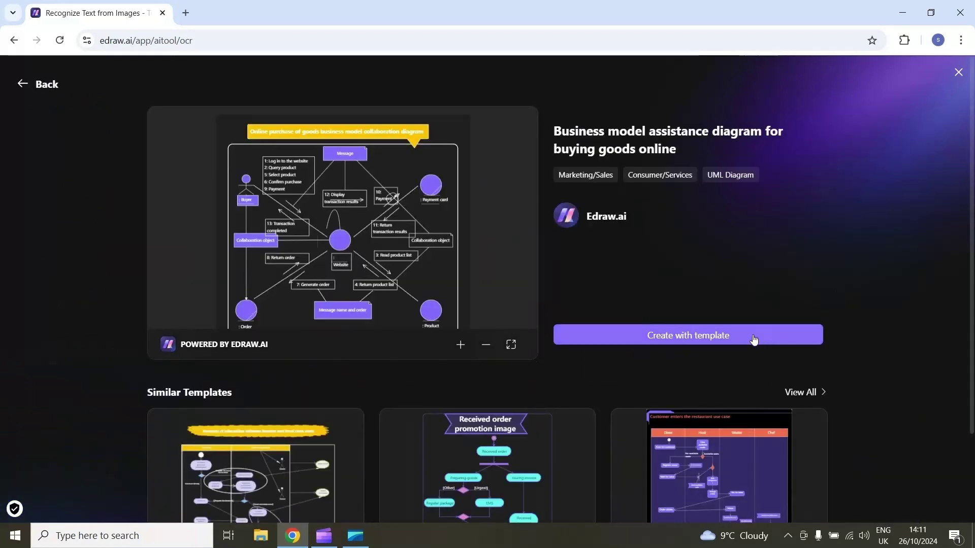
# - Create a diagram from the template, moving ': Website' up-right and 'Message' beside the title
pyautogui.click(754, 338)
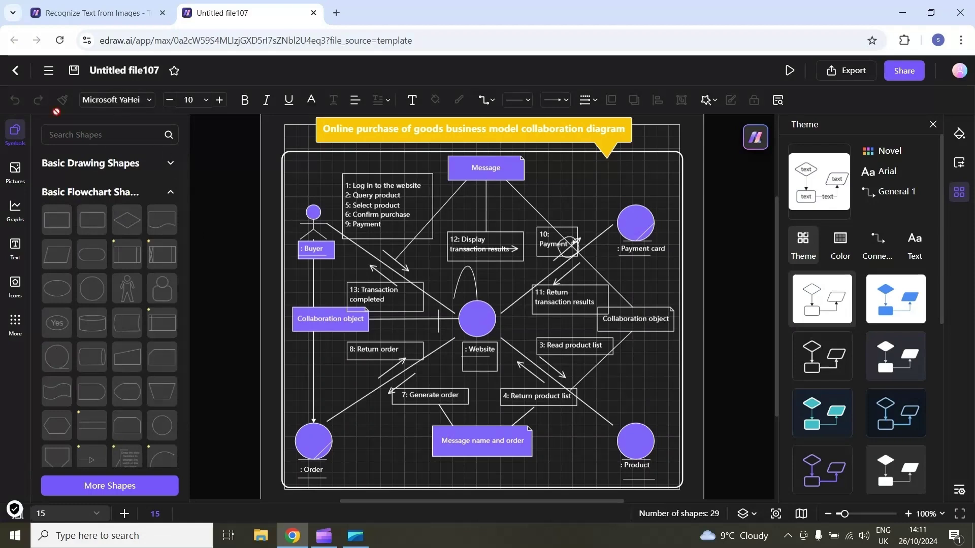
pyautogui.moveTo(478, 318); pyautogui.dragTo(579, 274)
pyautogui.moveTo(490, 175); pyautogui.dragTo(348, 145)
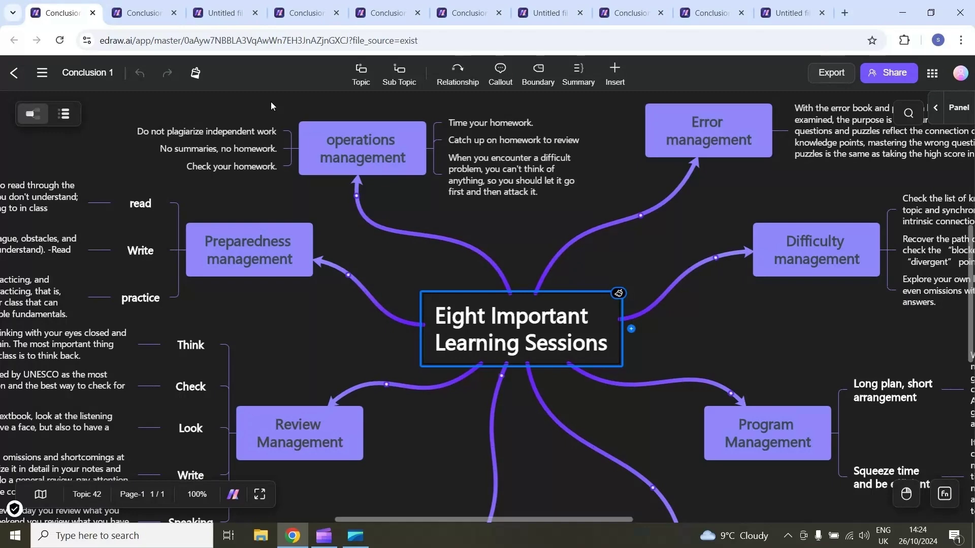
# - Show the character map, timeline, pie chart, UI, network, data-flow, collaboration and fuel cell diagrams, ending on the evacuation plan
pyautogui.hotkey('ctrl', 'Tab')
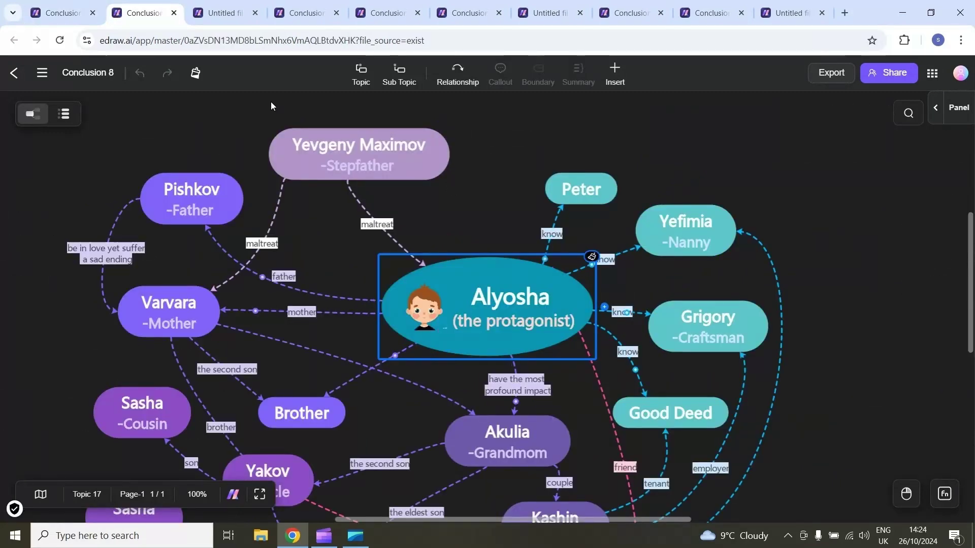
pyautogui.hotkey('ctrl', 'Tab')
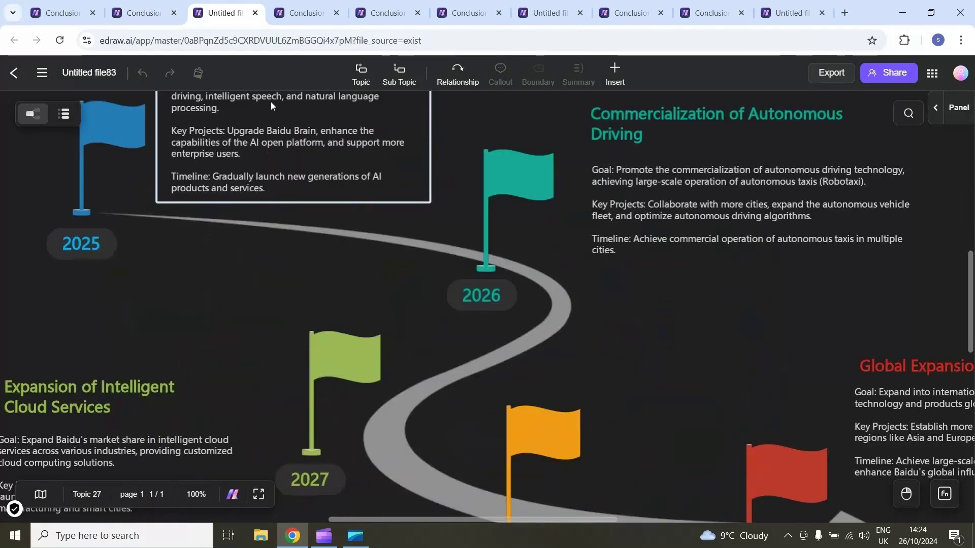
pyautogui.hotkey('ctrl', 'Tab')
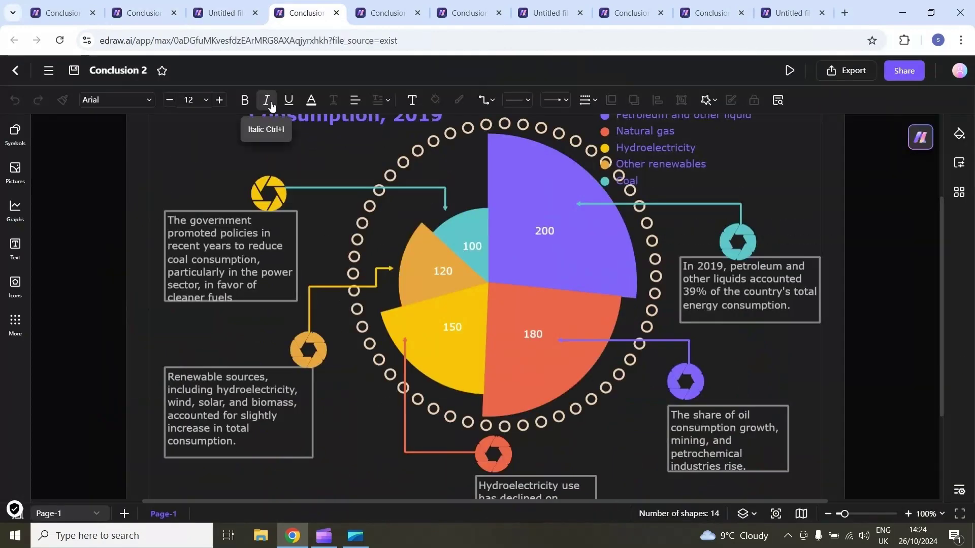
pyautogui.hotkey('ctrl', 'Tab')
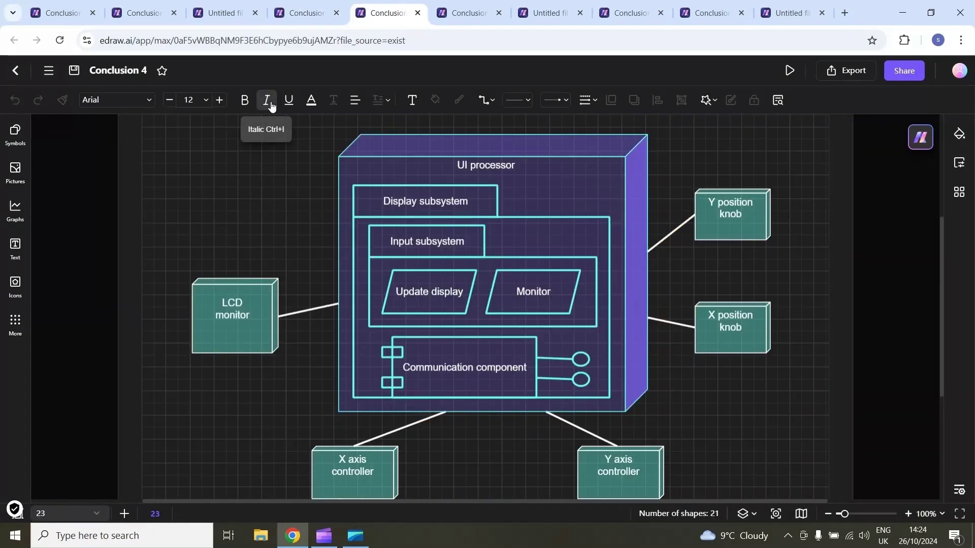
pyautogui.hotkey('ctrl', 'Tab')
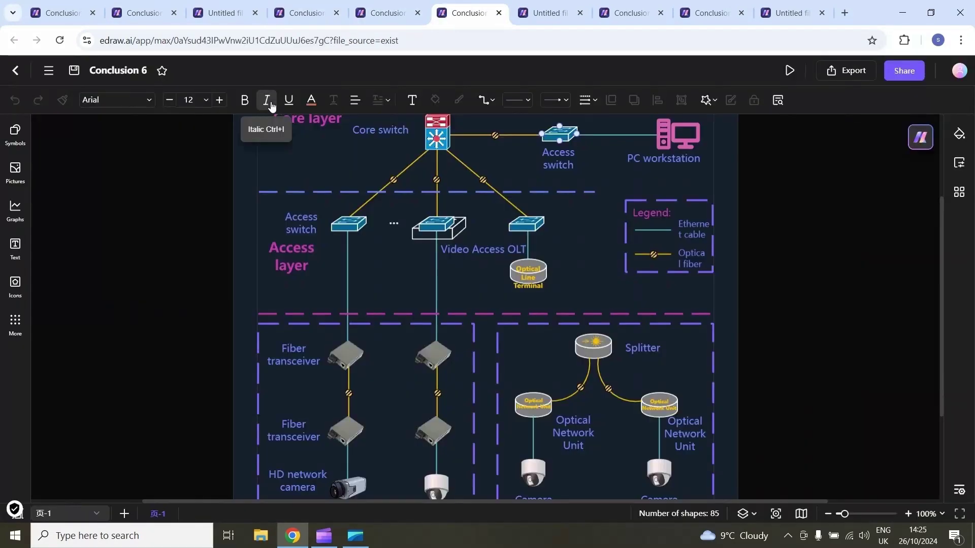
pyautogui.hotkey('ctrl', 'Tab')
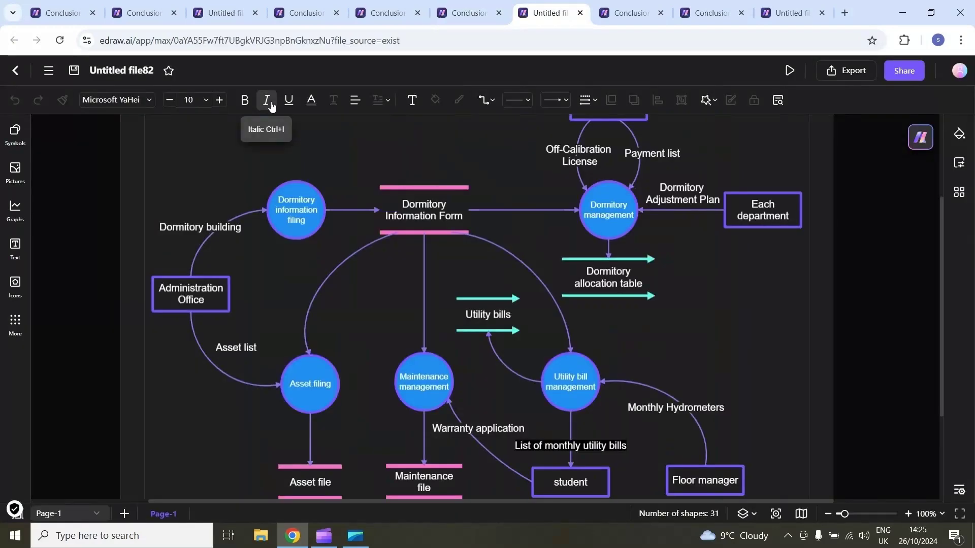
pyautogui.hotkey('ctrl', 'Tab')
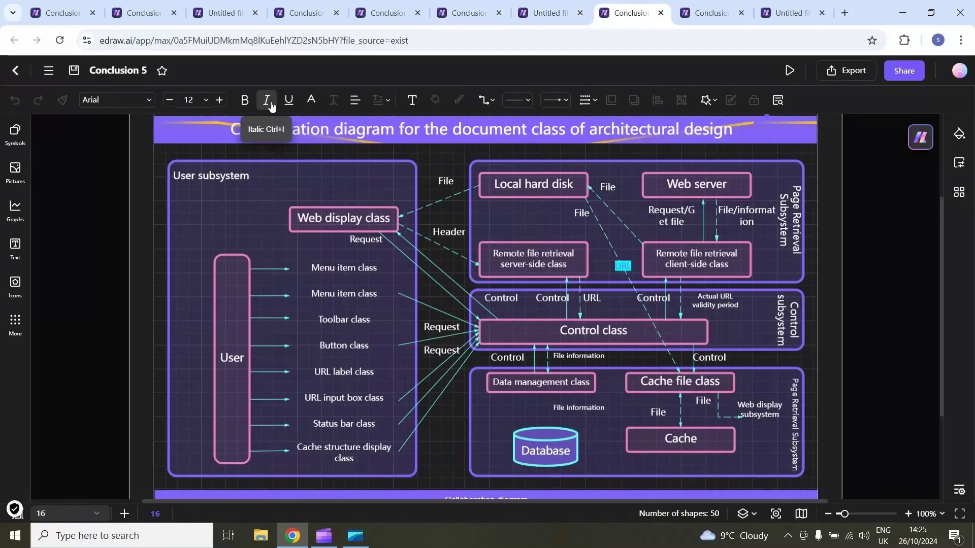
pyautogui.hotkey('ctrl', 'Tab')
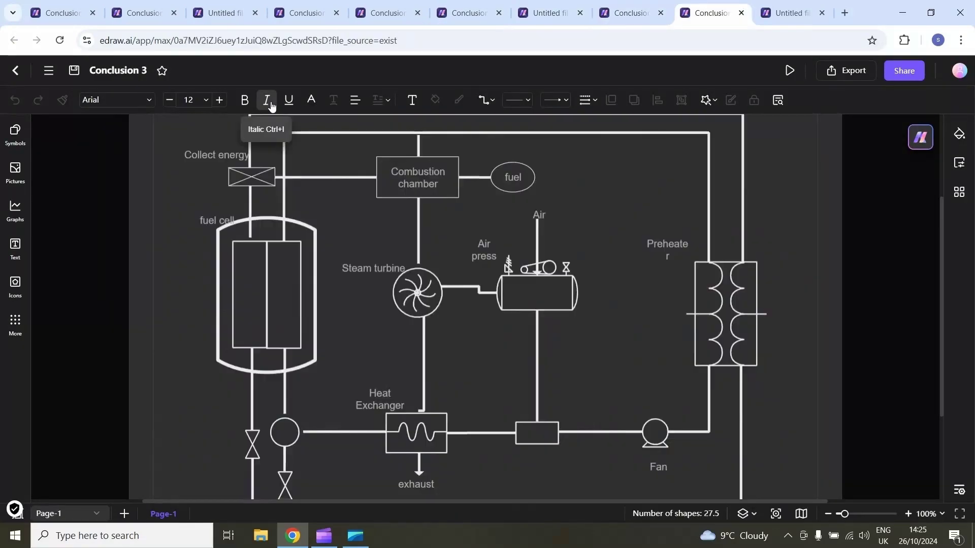
pyautogui.hotkey('ctrl', 'Tab')
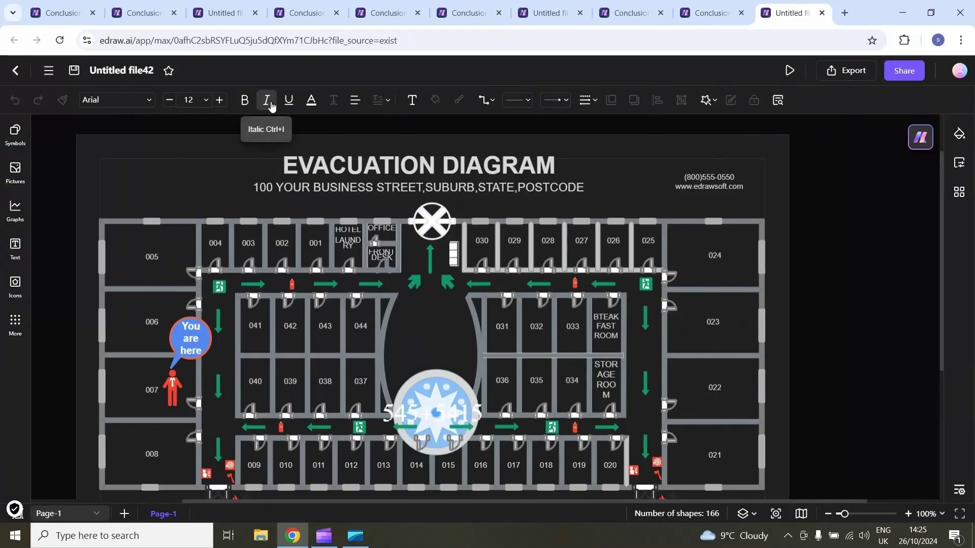